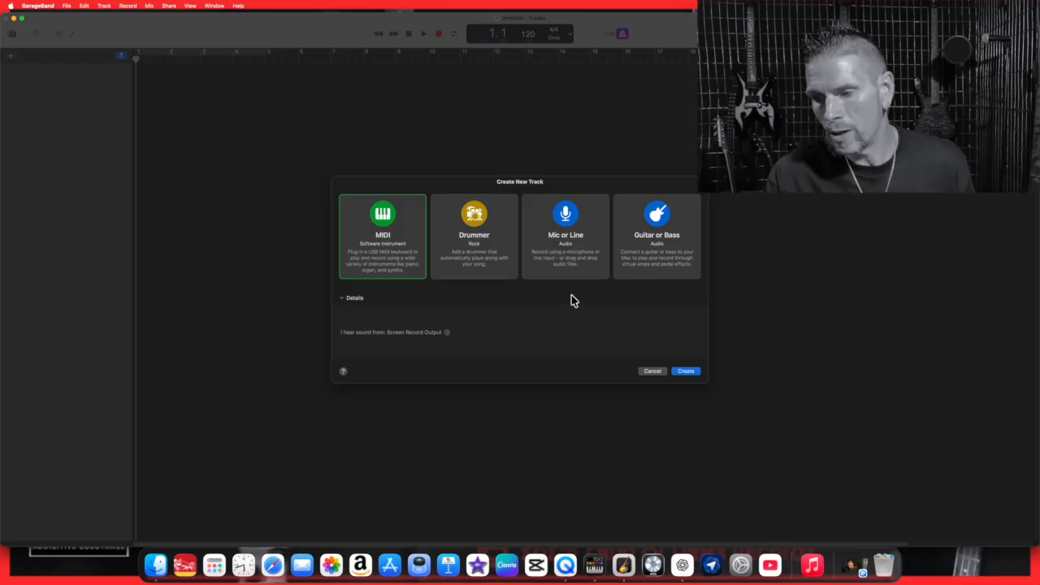
Create a MIDI software instrument track and open the browser of Apple Loops.
click(693, 375)
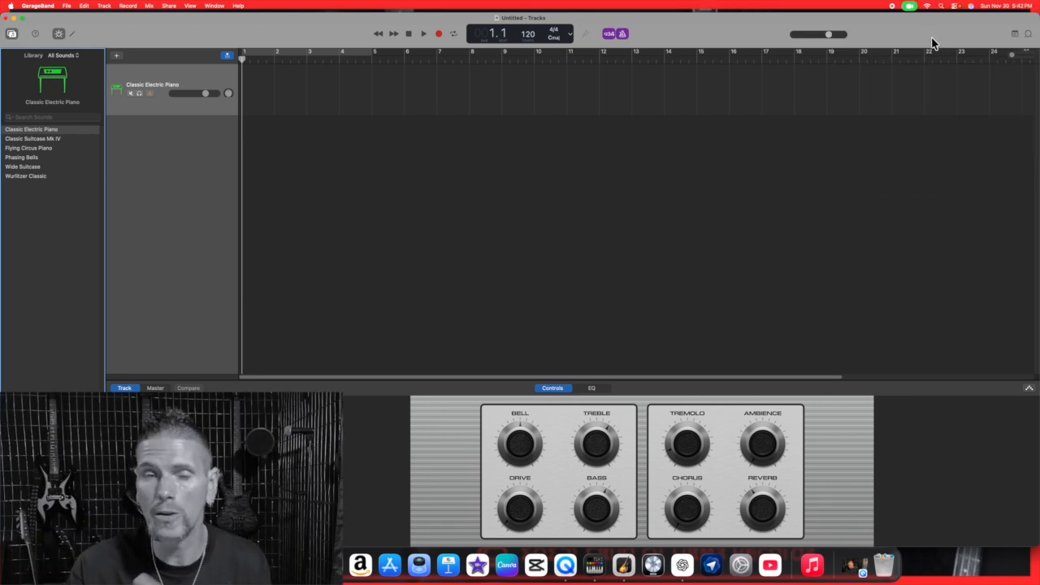
click(1027, 35)
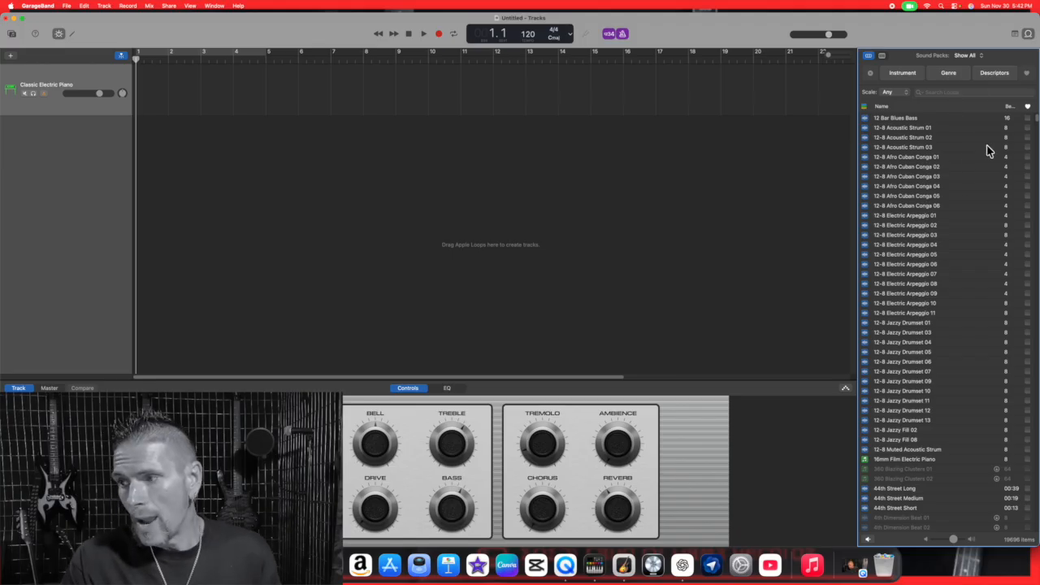
mouse_move(1037, 122)
mouse_down()
mouse_move(1038, 210)
mouse_move(1038, 116)
mouse_up()
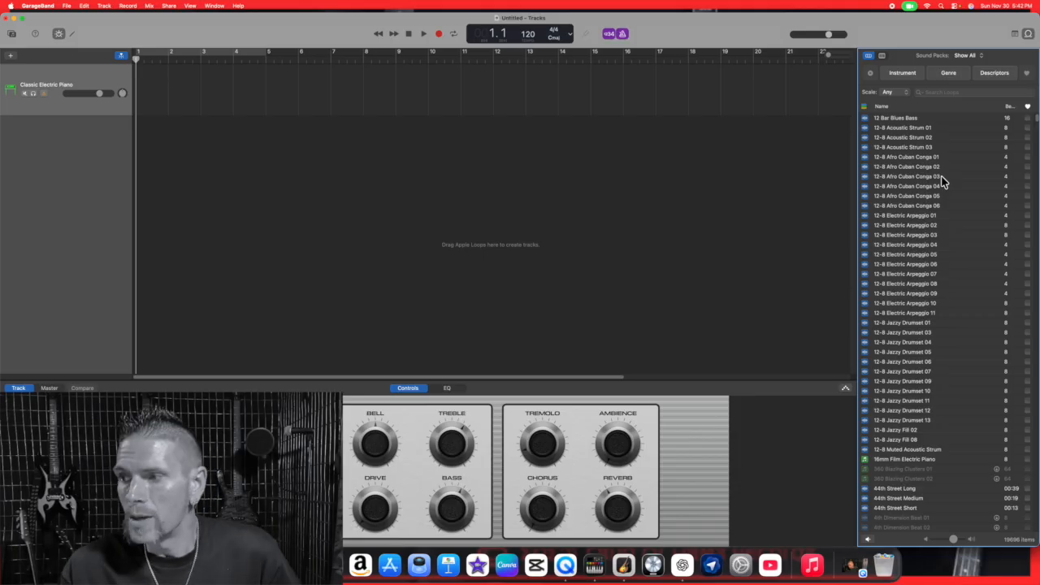
Examine the Instrument and Genre loop filters, briefly applying All Drums and Rock/Blues and clearing each again.
click(905, 75)
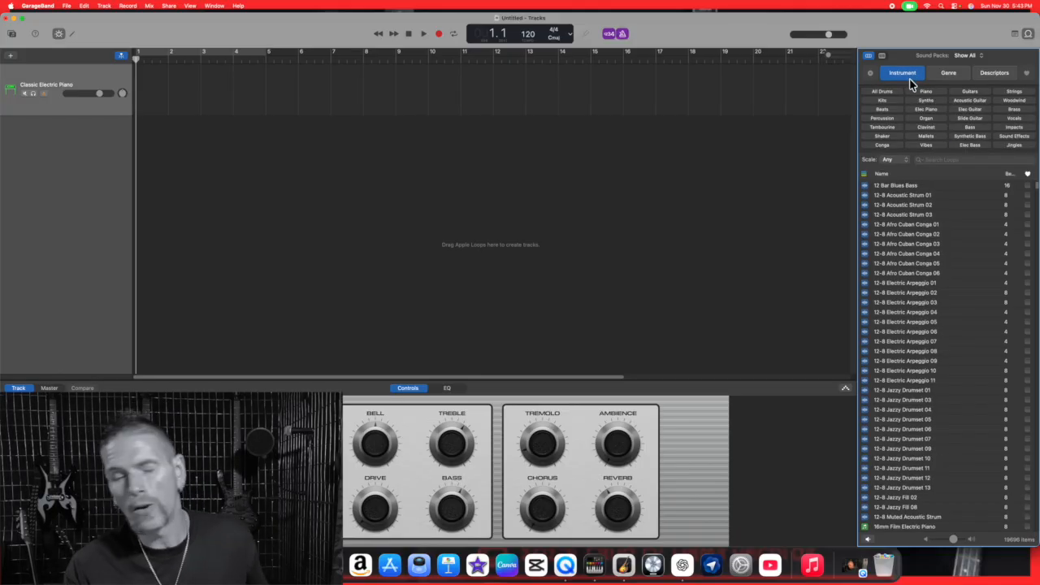
click(880, 92)
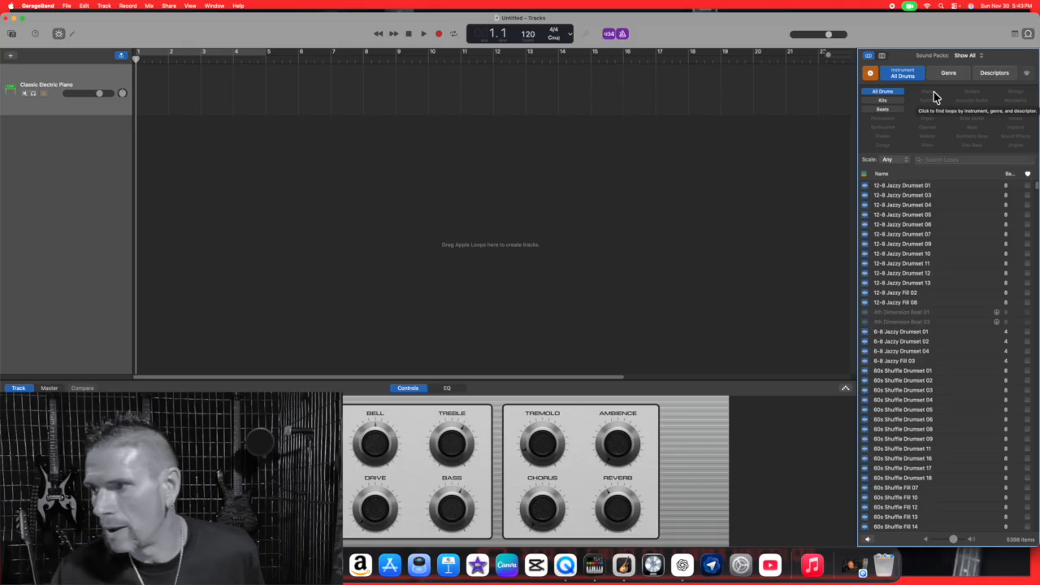
click(891, 92)
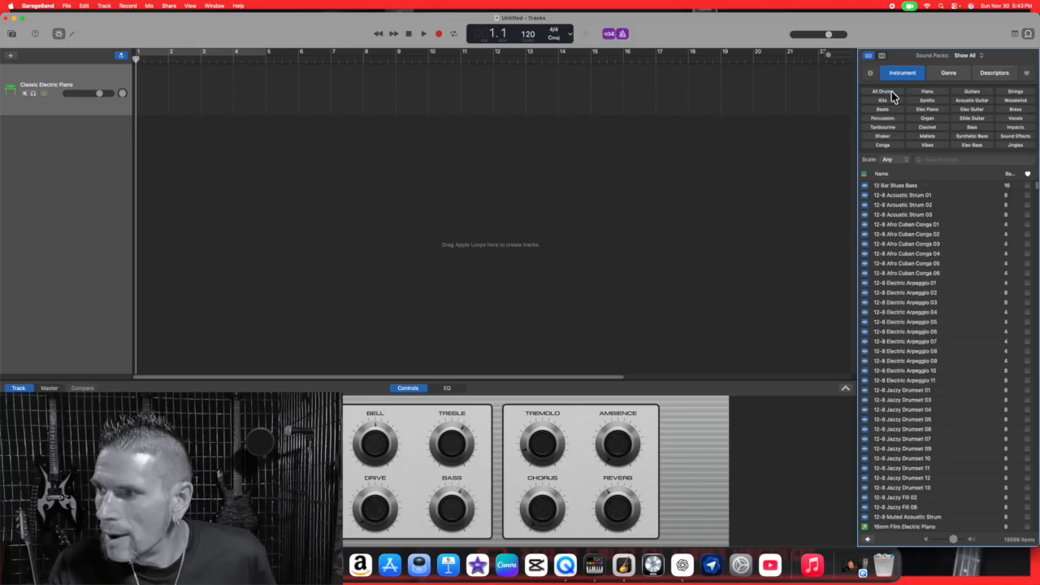
click(950, 72)
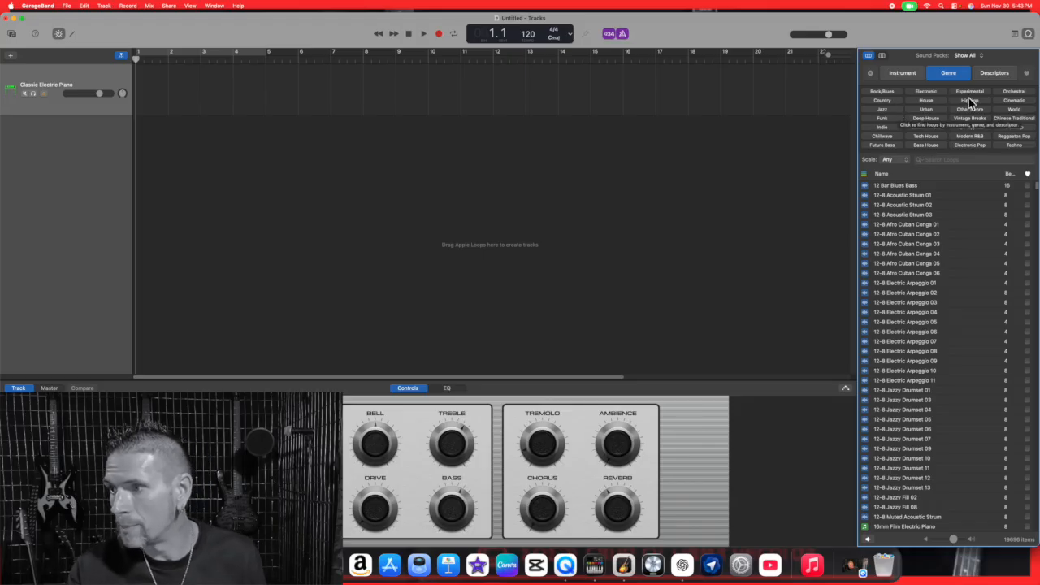
click(888, 92)
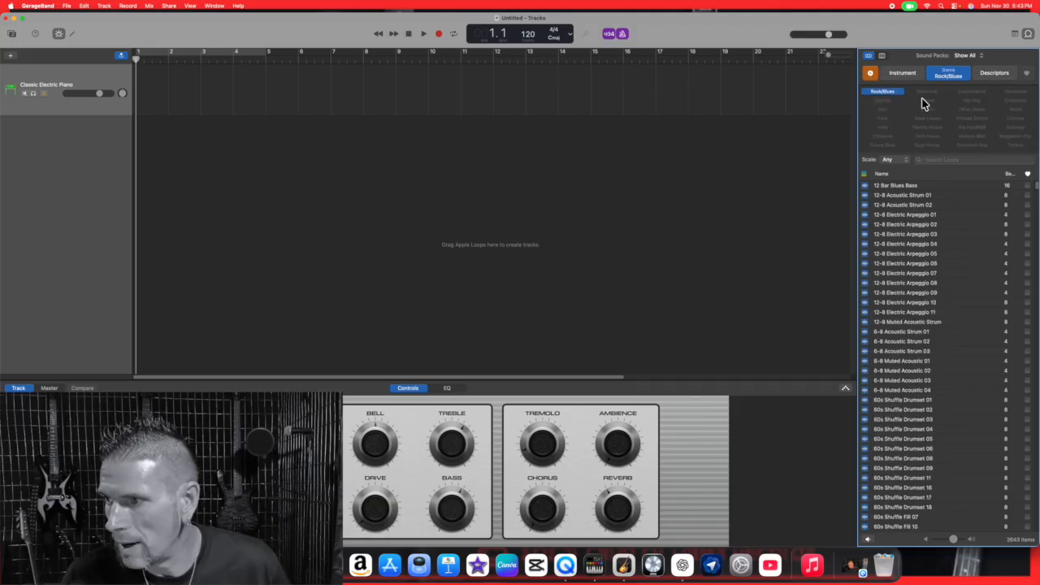
click(896, 92)
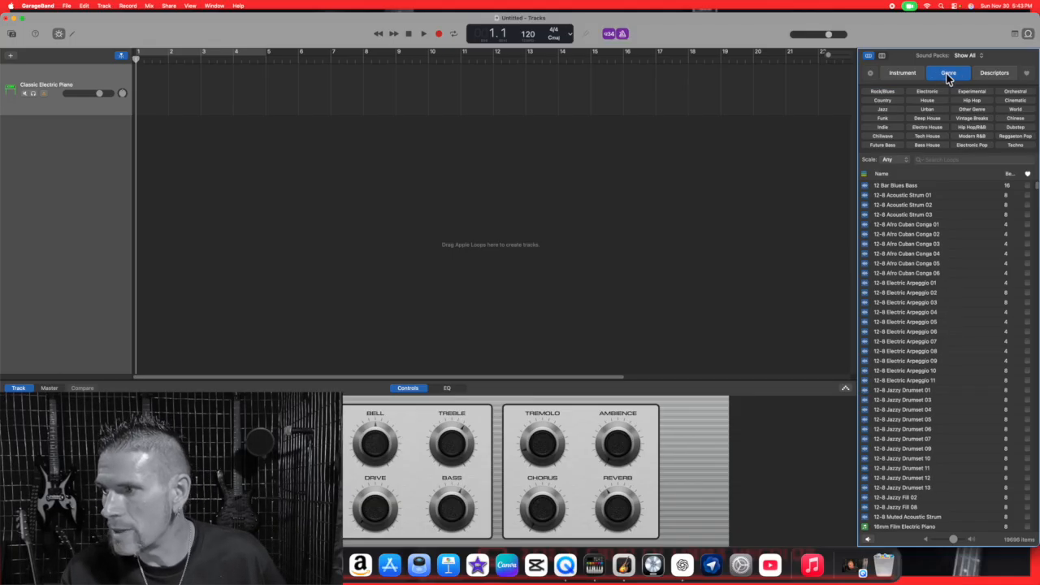
Review the loop browser's Descriptors filters and its Scale options without applying any of them.
click(989, 70)
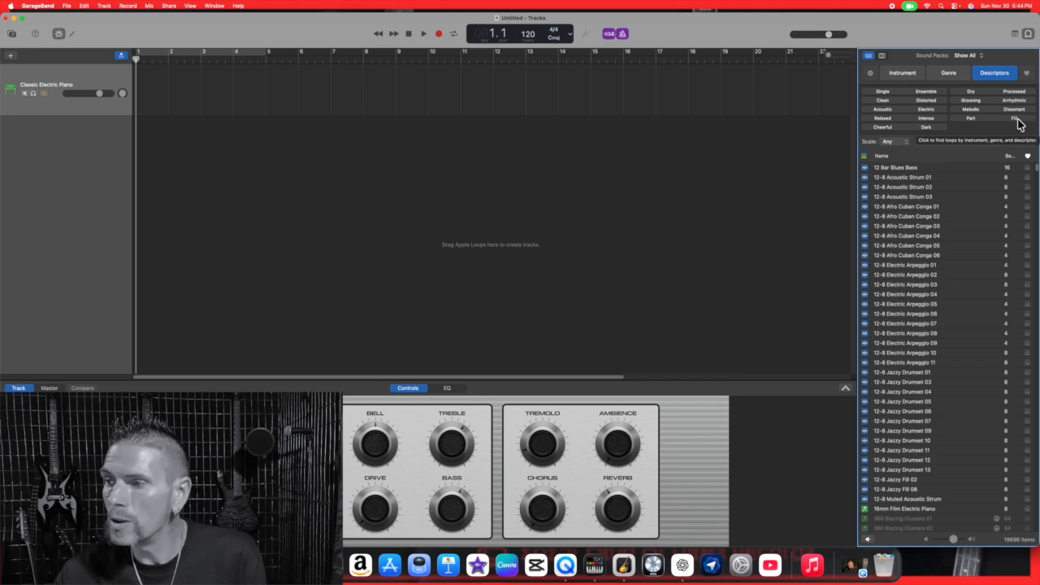
click(1004, 75)
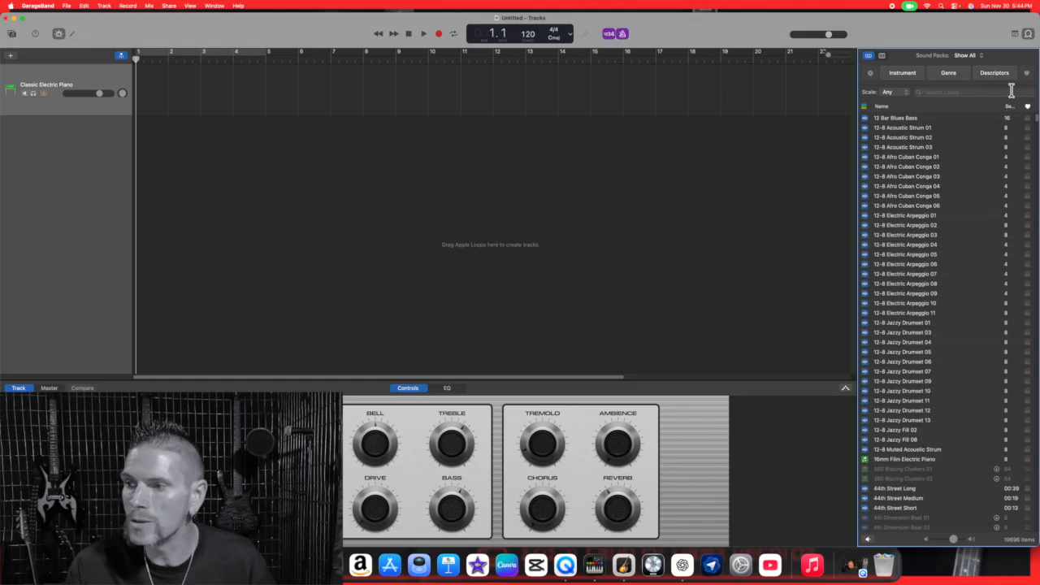
click(907, 94)
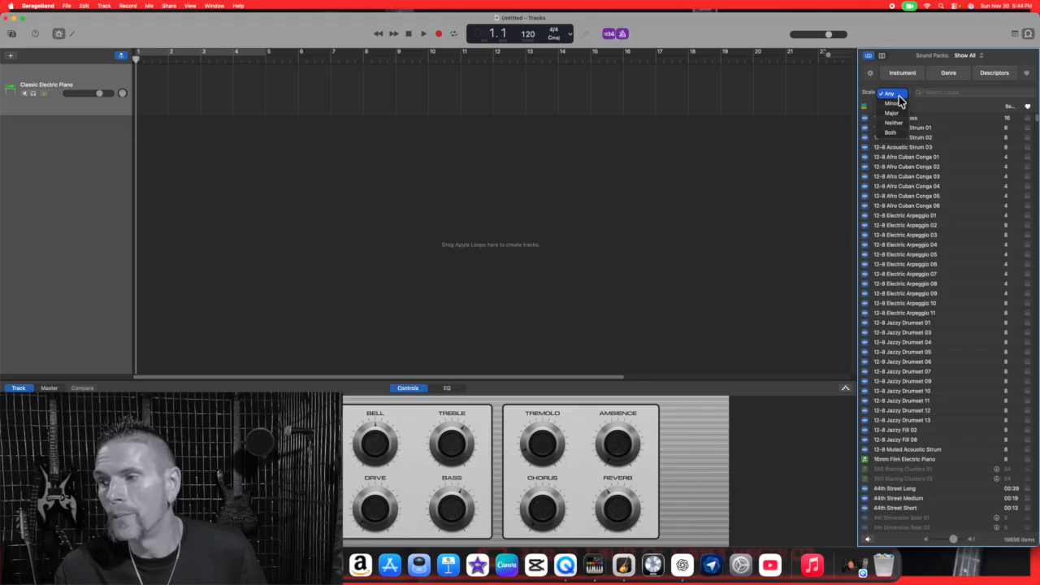
click(909, 53)
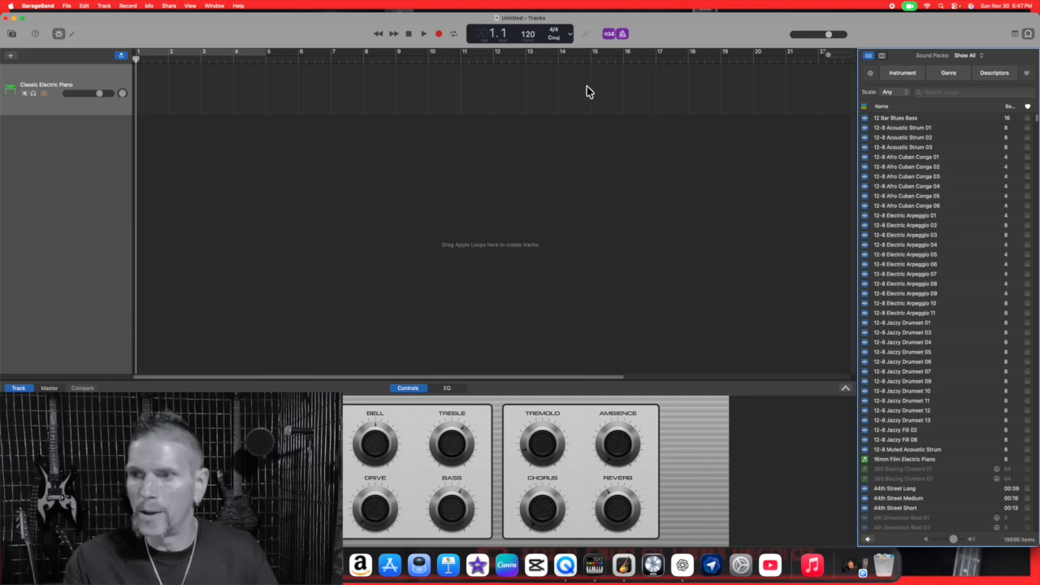
Set the project's key signature to C♯ minor.
click(561, 38)
click(561, 152)
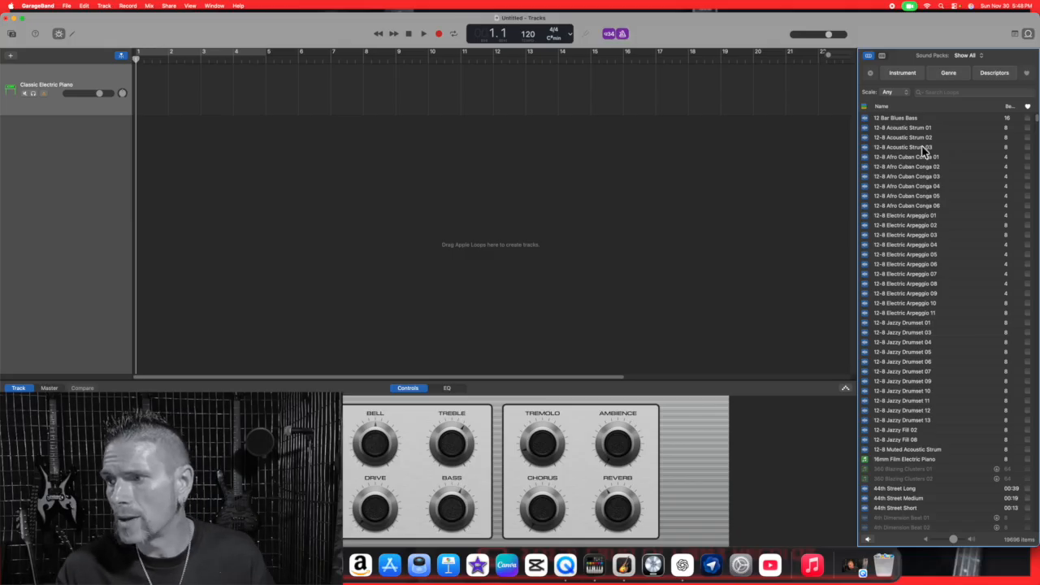
Filter the loops to All Drums and Kits in the Rock/Blues genre and search for "Punk".
click(903, 73)
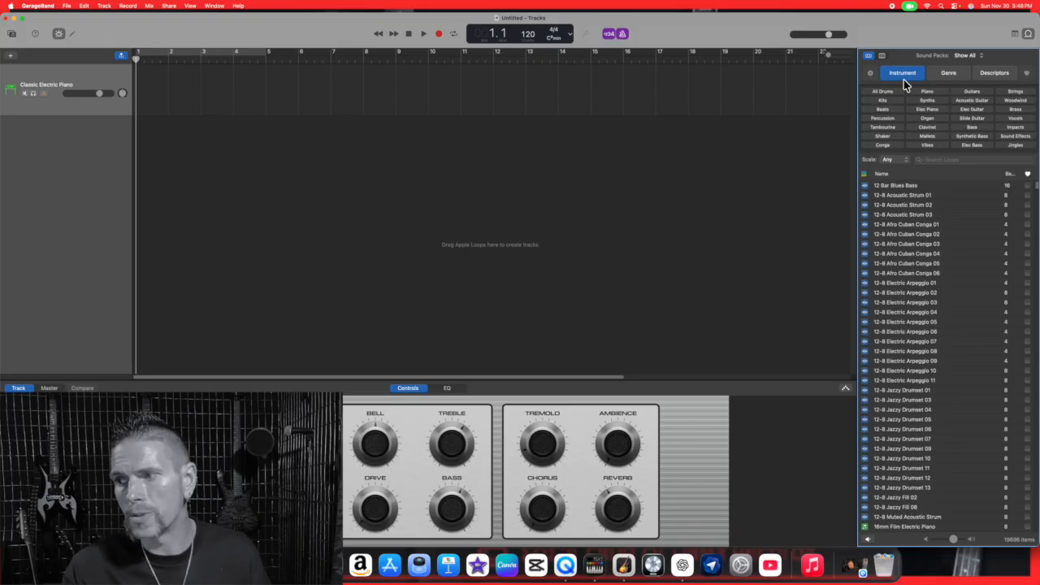
click(892, 92)
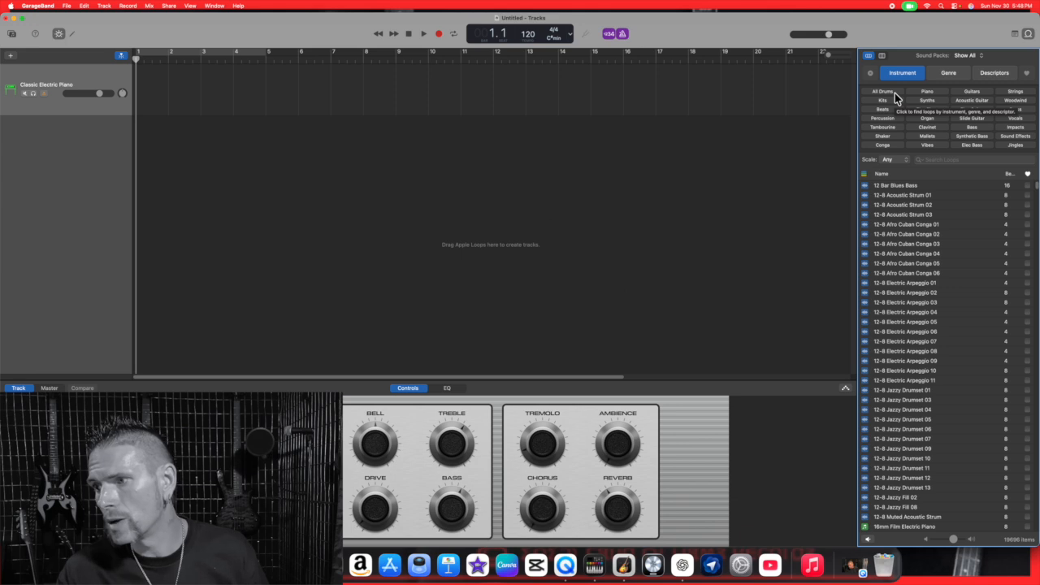
click(892, 101)
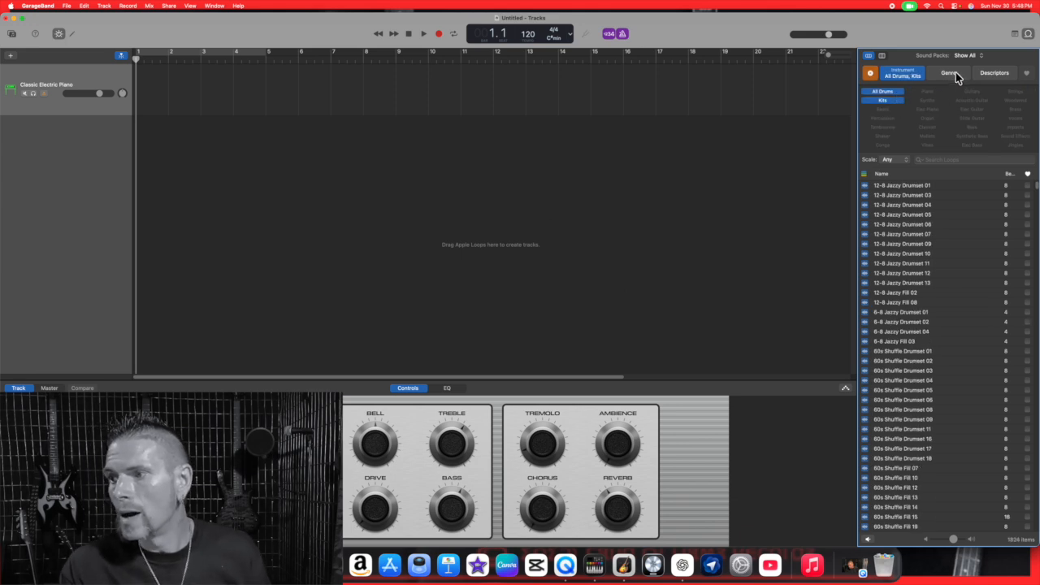
click(957, 78)
click(893, 93)
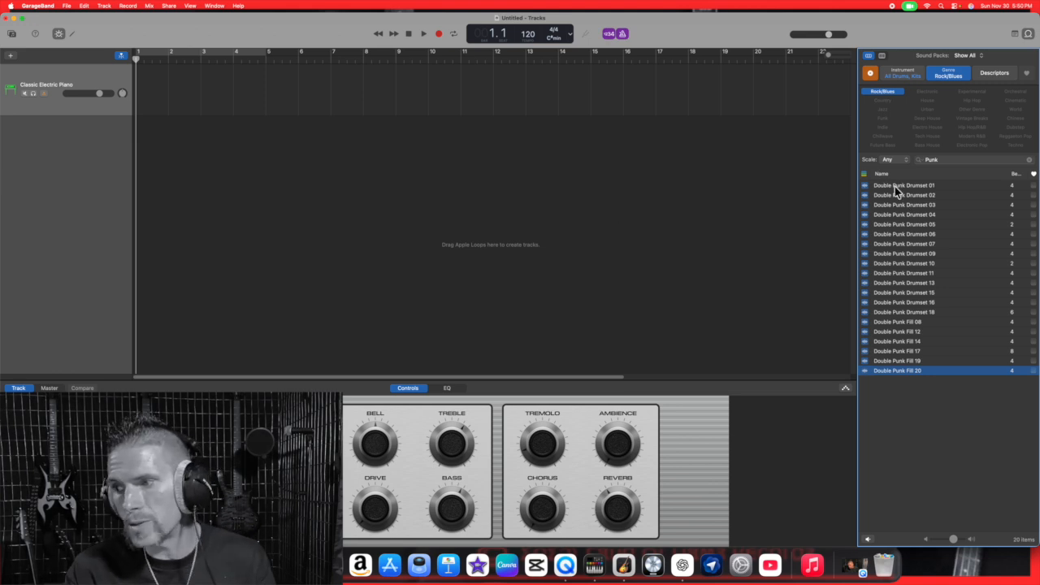
Preview Double Punk Drumset 04, add it at bar 1 on a new track and repeat the region up to bar 4.
click(903, 216)
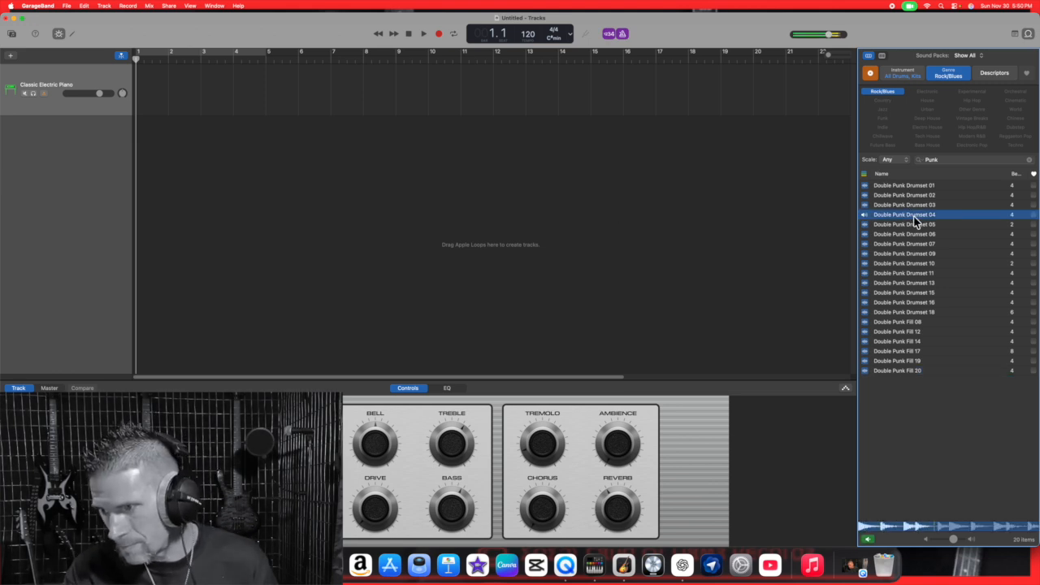
drag(910, 216, 841, 178)
drag(873, 220, 149, 156)
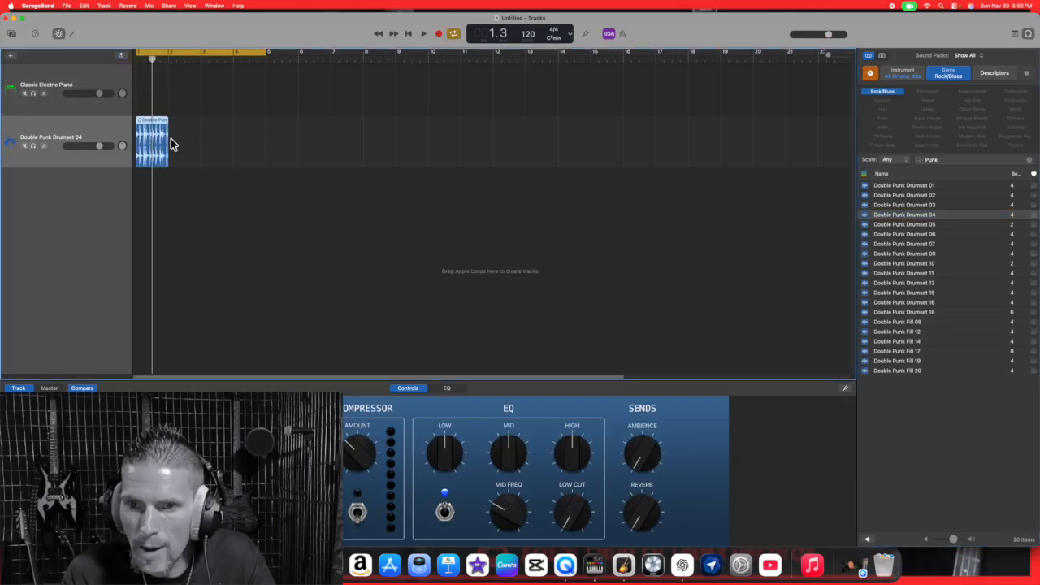
drag(168, 132, 235, 137)
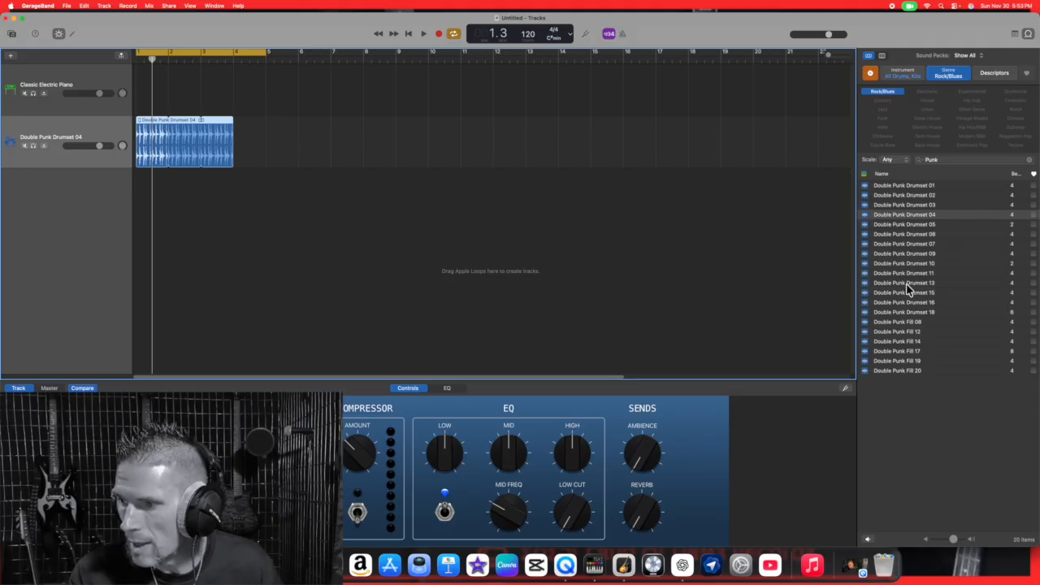
Audition the Double Punk Fill loops from 08 to 20, comparing Fill 19 with Fill 20.
click(900, 323)
click(902, 333)
click(904, 342)
click(904, 351)
click(911, 363)
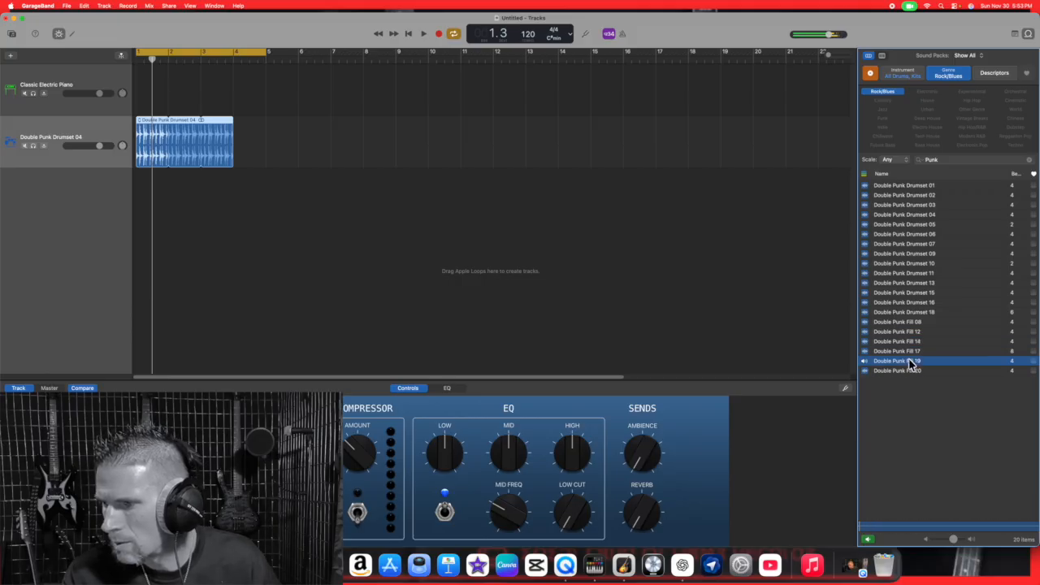
click(913, 372)
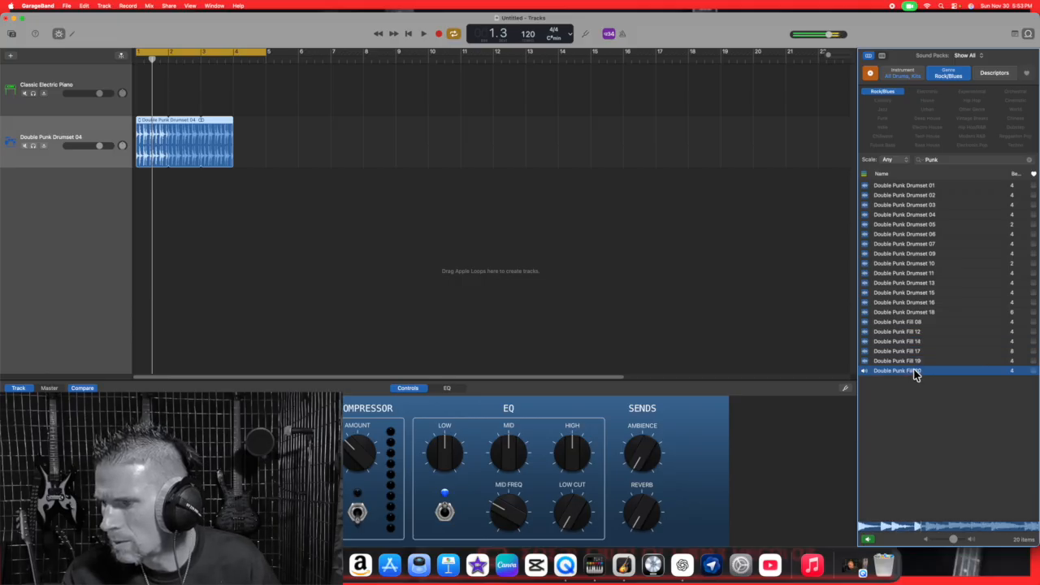
click(908, 361)
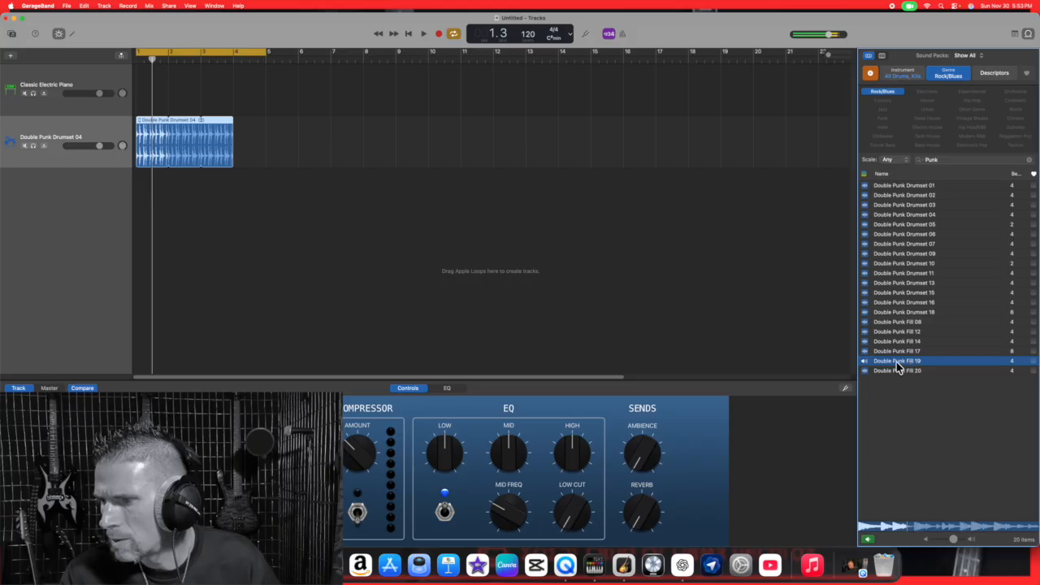
Place Double Punk Fill 19 at bar 4 directly after the drumset region and play back the drum pattern.
drag(875, 372, 234, 154)
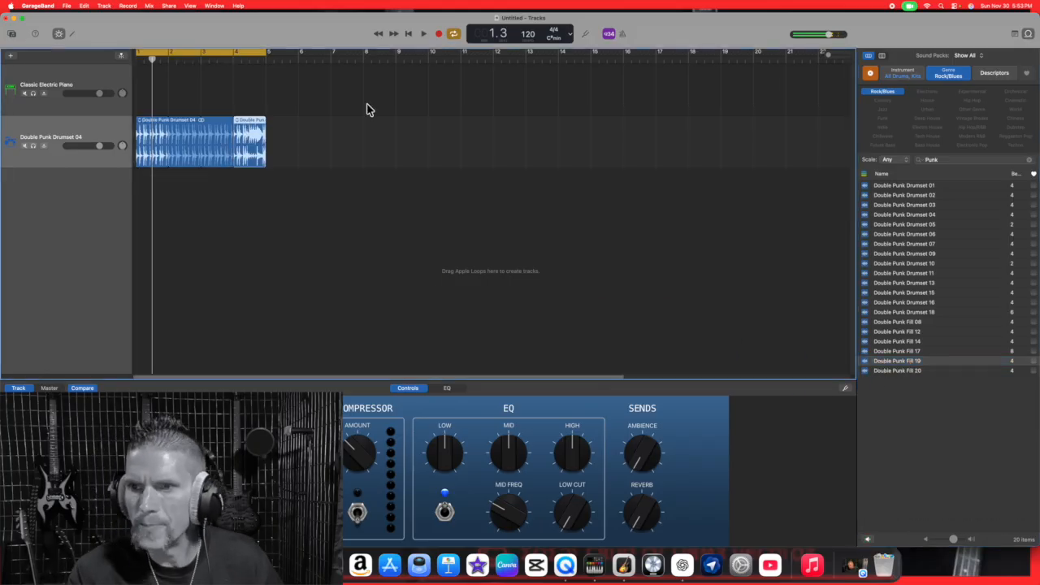
click(422, 33)
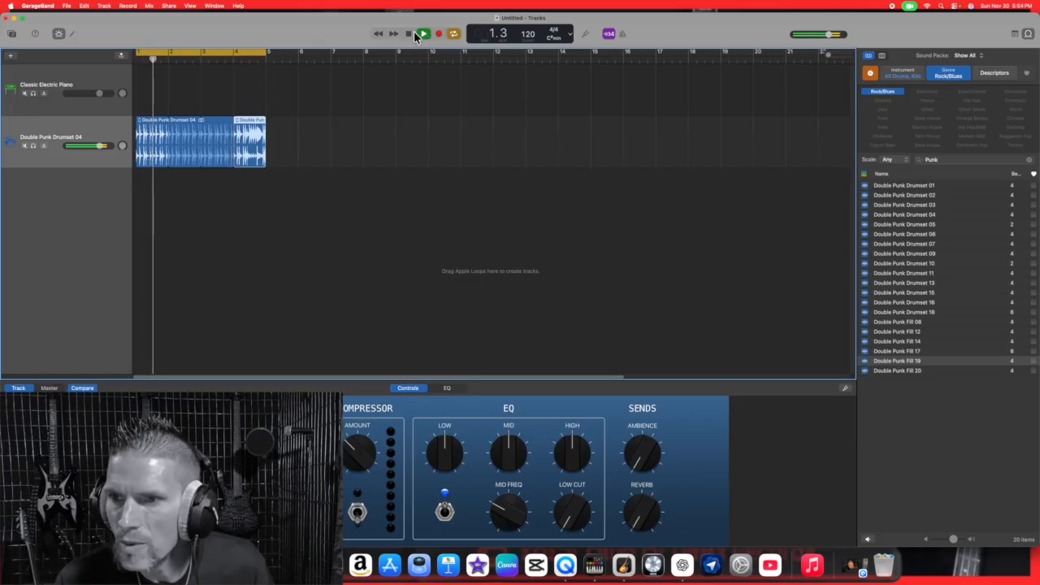
click(411, 36)
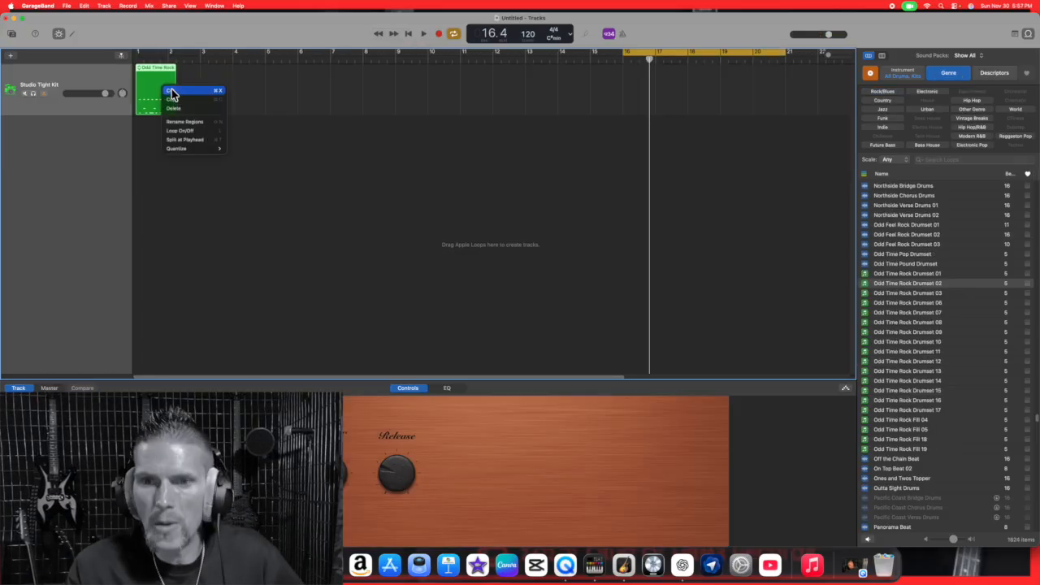
Cut the Odd Time Rock region from the start of the Studio Tight Kit track.
click(173, 95)
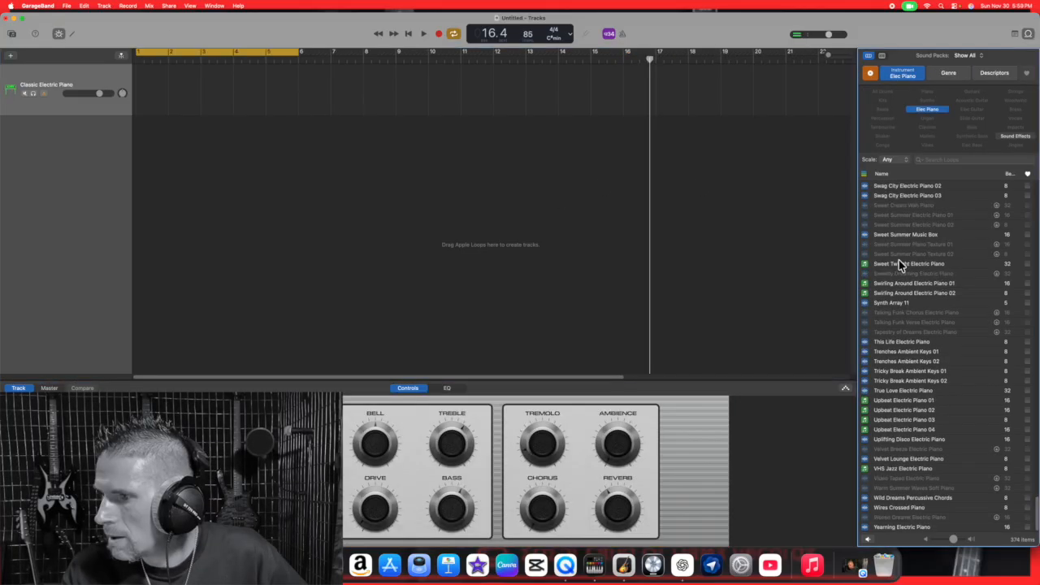
Compare Sweet Twilight Electric Piano with Swirling Around Electric Piano 01, and add the Sweet Twilight loop at bar 1 on a new track.
click(900, 265)
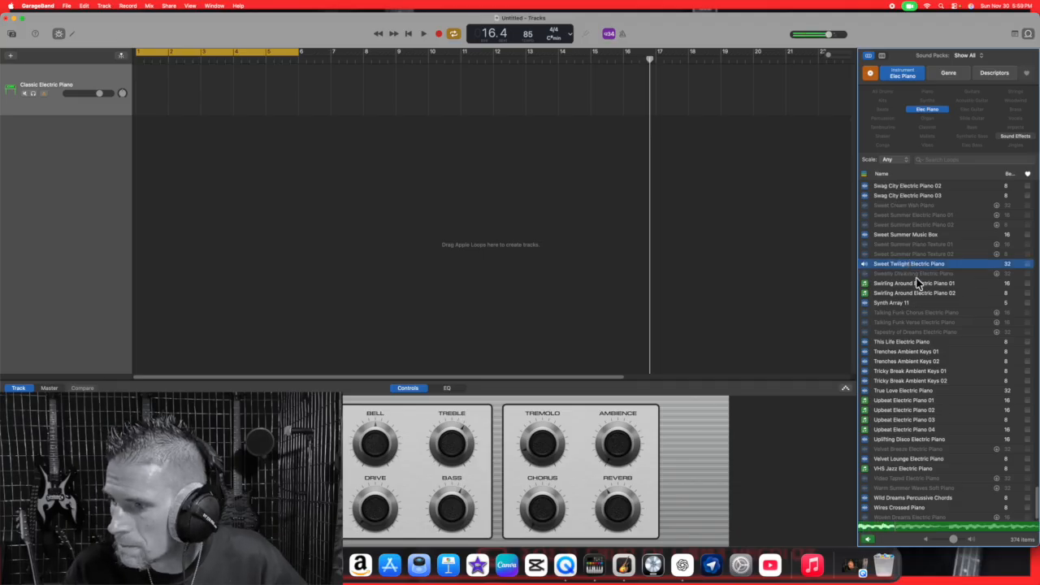
click(909, 285)
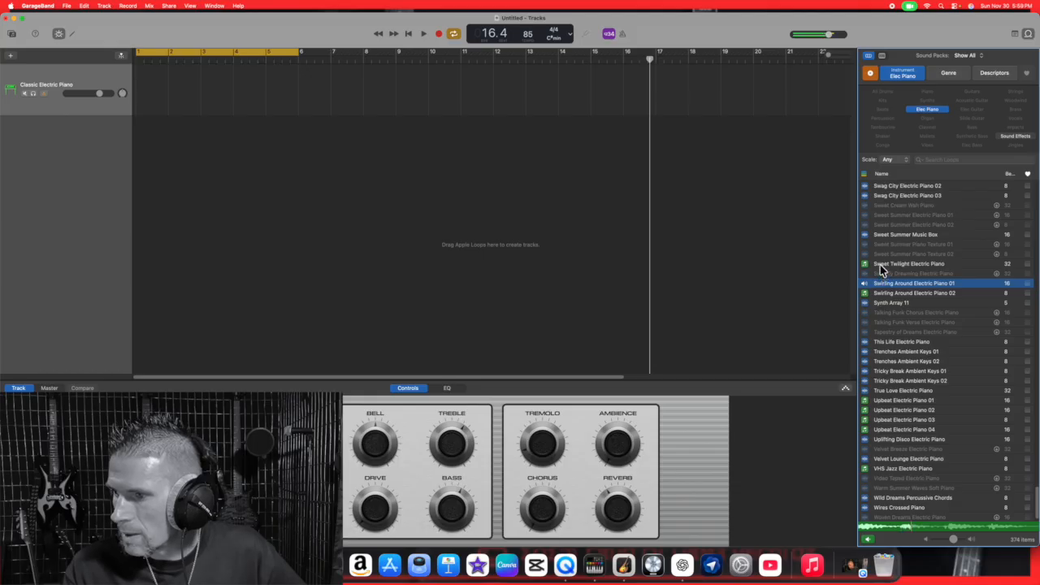
click(886, 264)
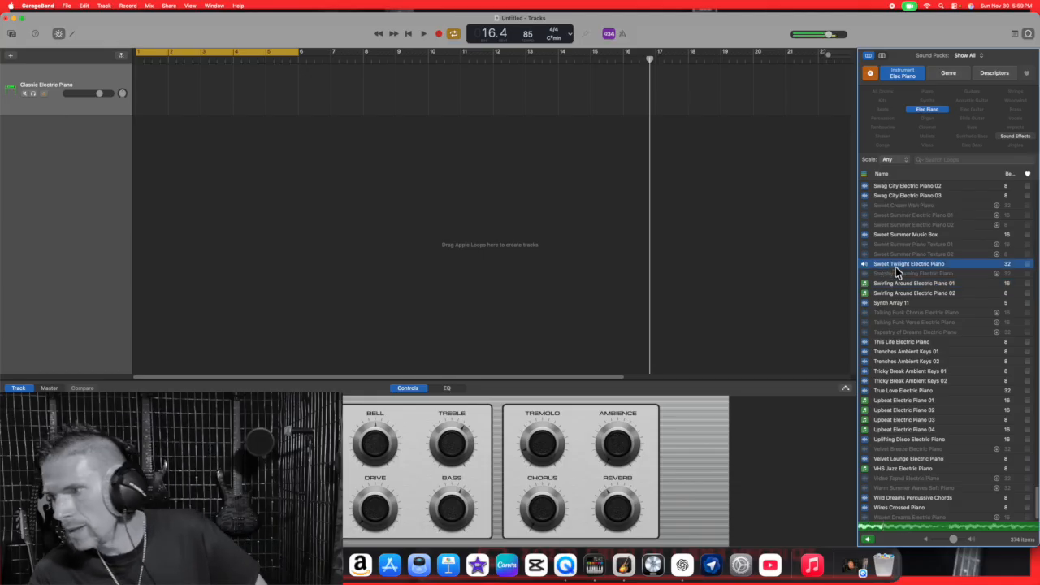
drag(894, 270, 138, 170)
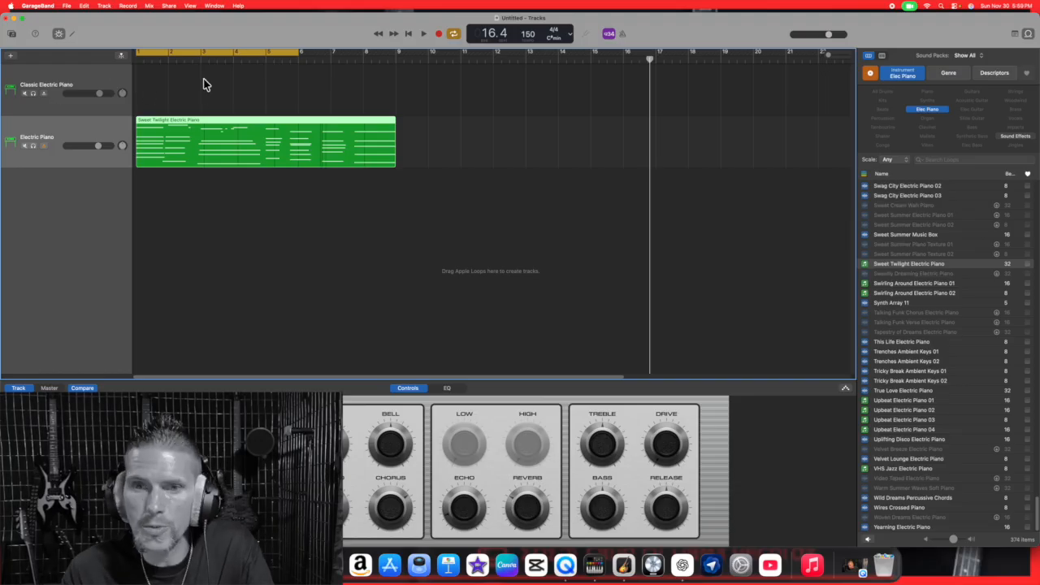
Delete the empty Classic Electric Piano track and play back the Sweet Twilight Electric Piano region.
click(57, 81)
right_click(57, 79)
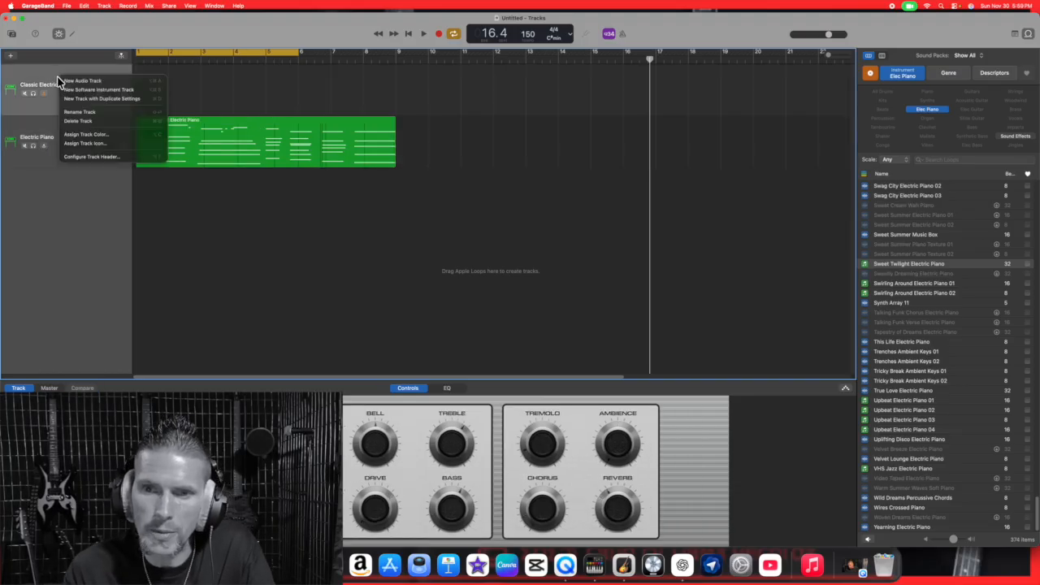
click(88, 120)
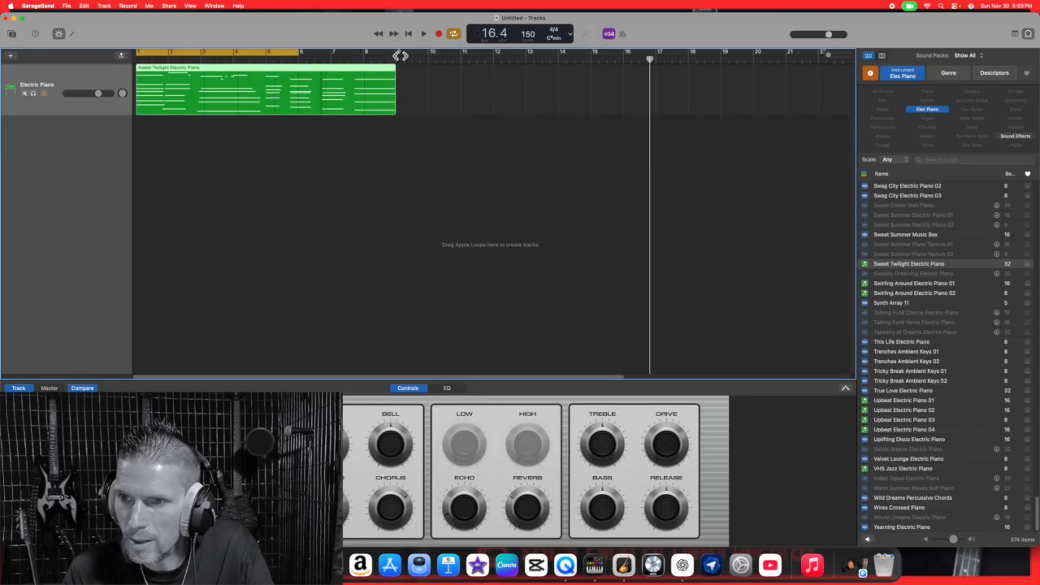
click(423, 34)
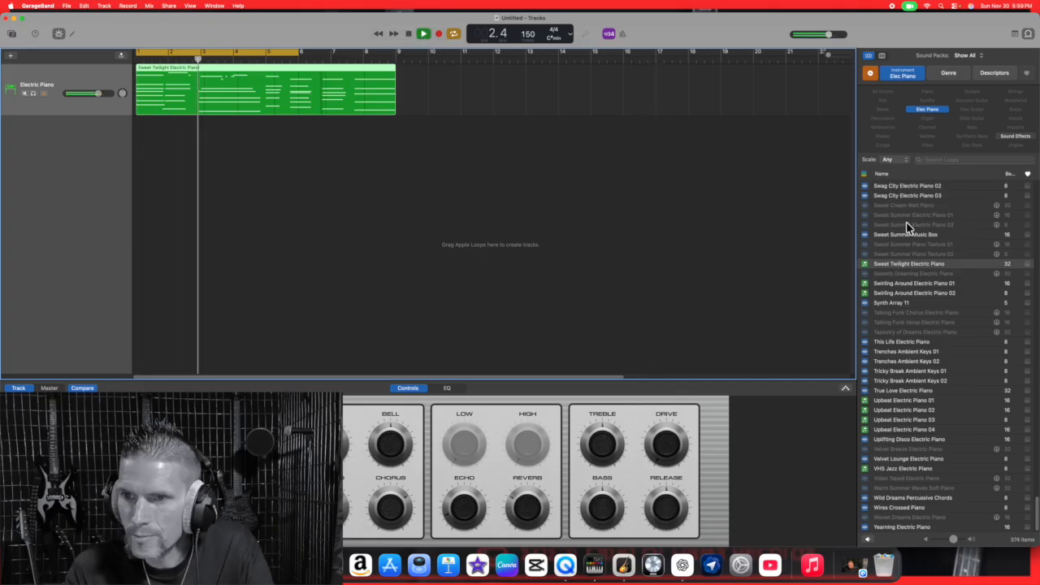
Finish playing the Sweet Twilight Electric Piano region, stop playback and open the sound Library for its track.
key(space)
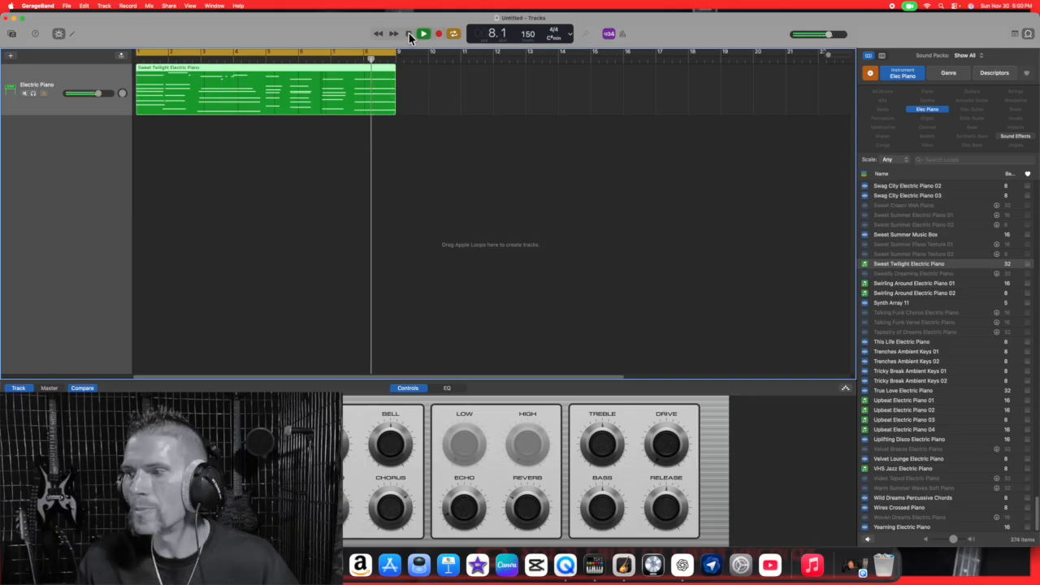
key(space)
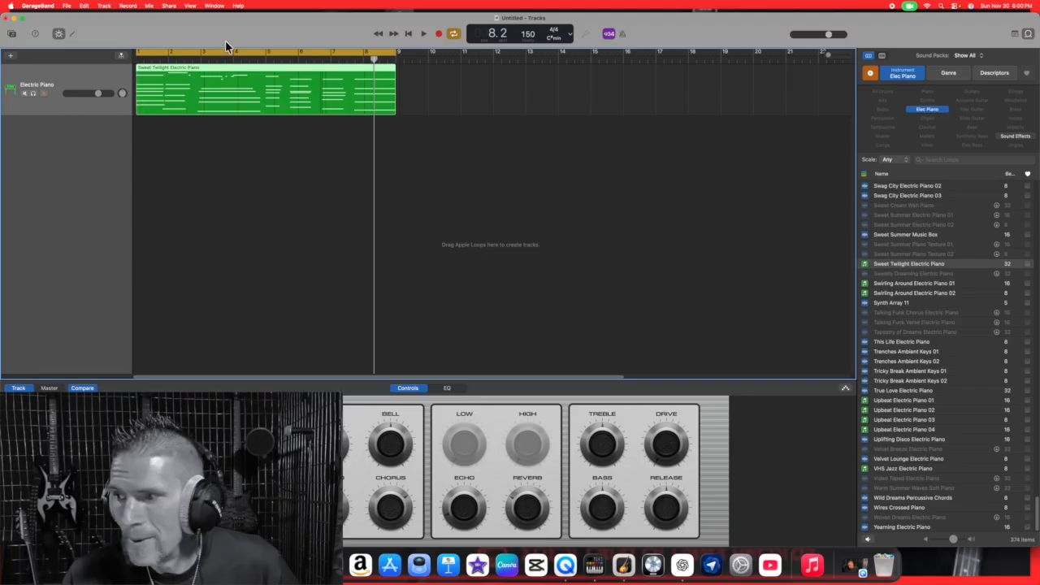
click(12, 38)
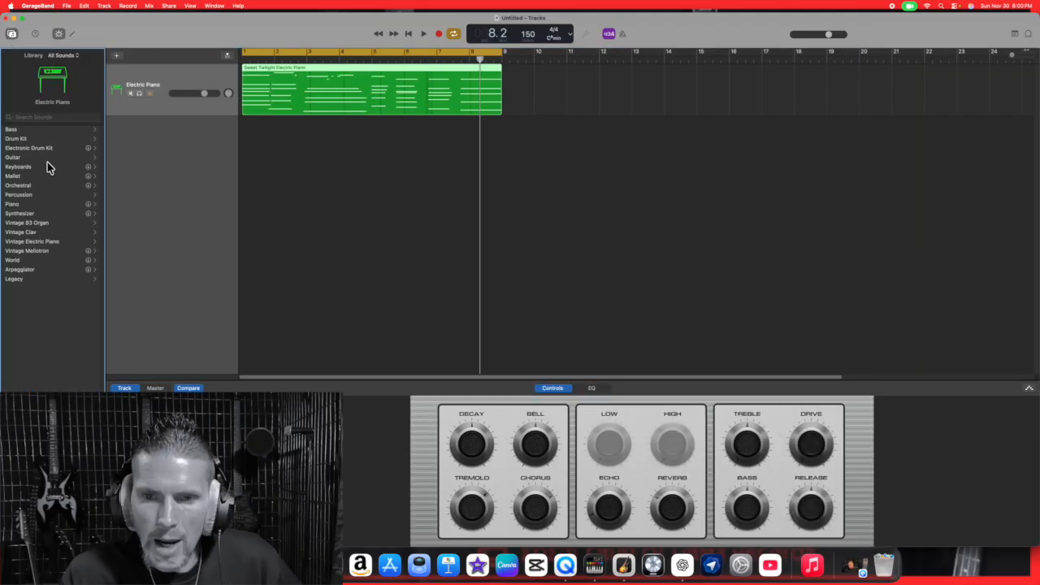
click(58, 226)
click(45, 149)
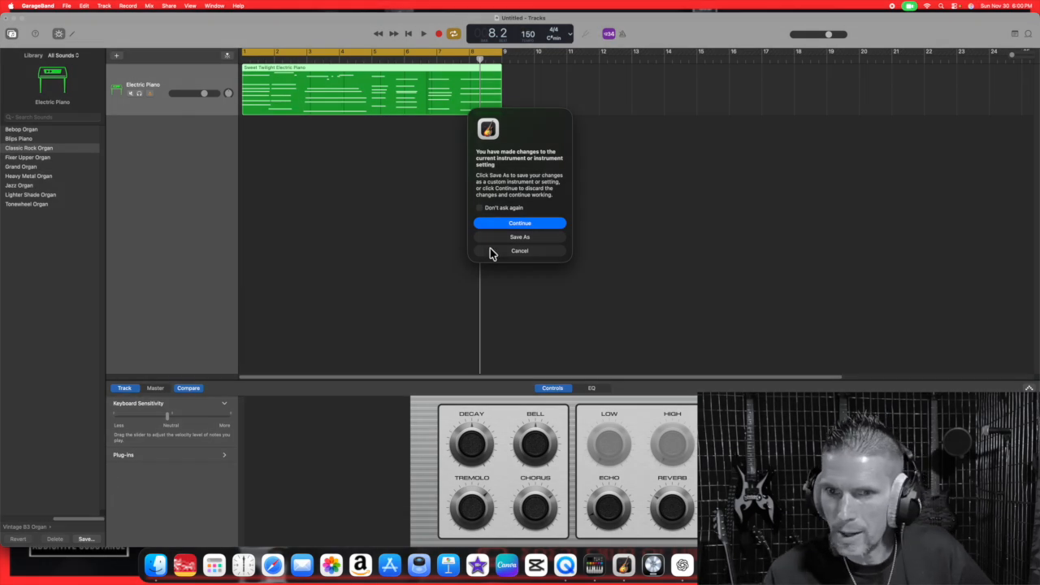
click(489, 251)
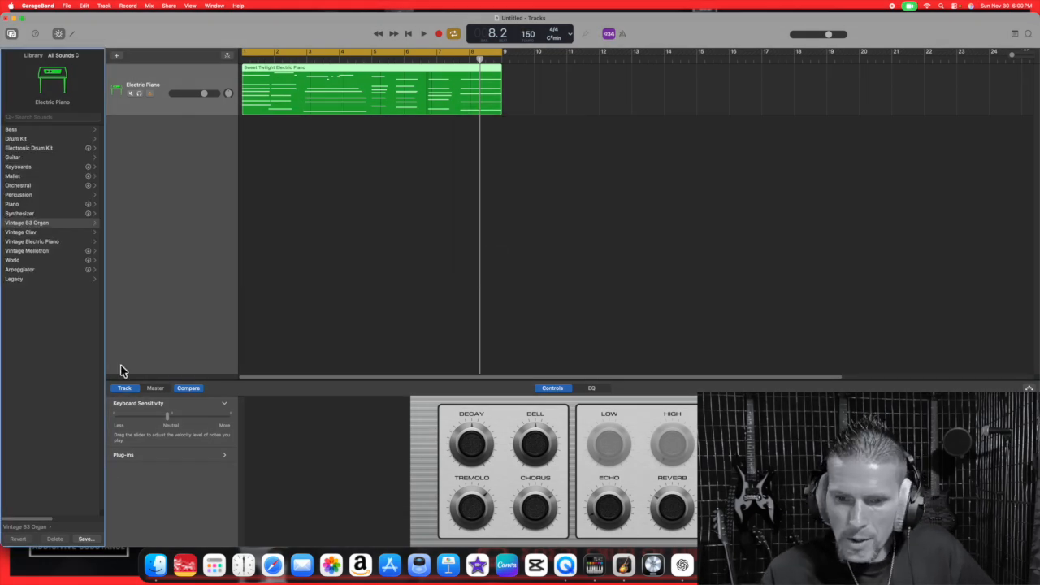
drag(38, 518, 5, 513)
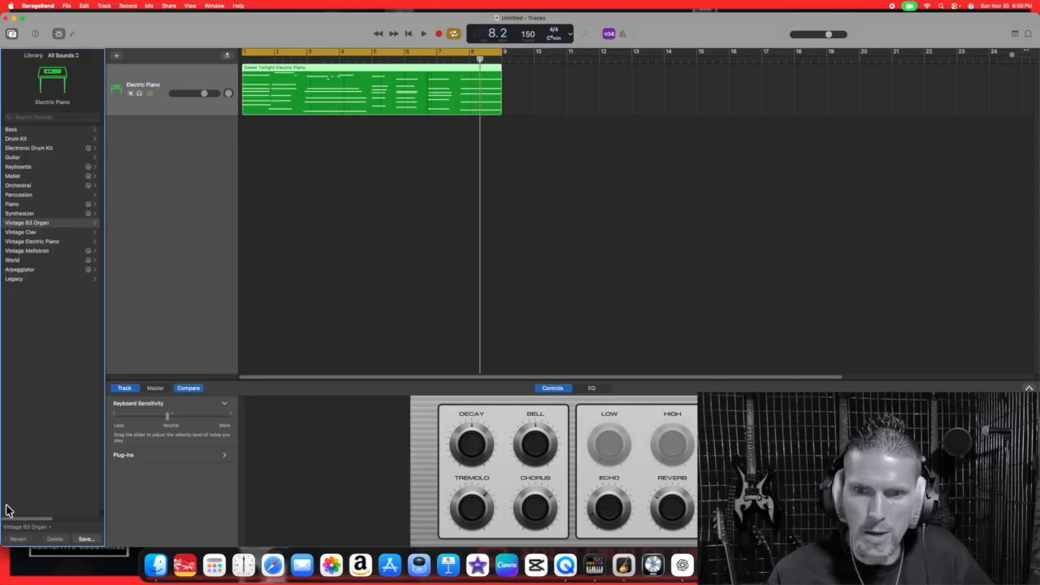
Switch the Electric Piano track's sound to Bebop Organ from the Vintage B3 Organ category and audition the region.
click(33, 223)
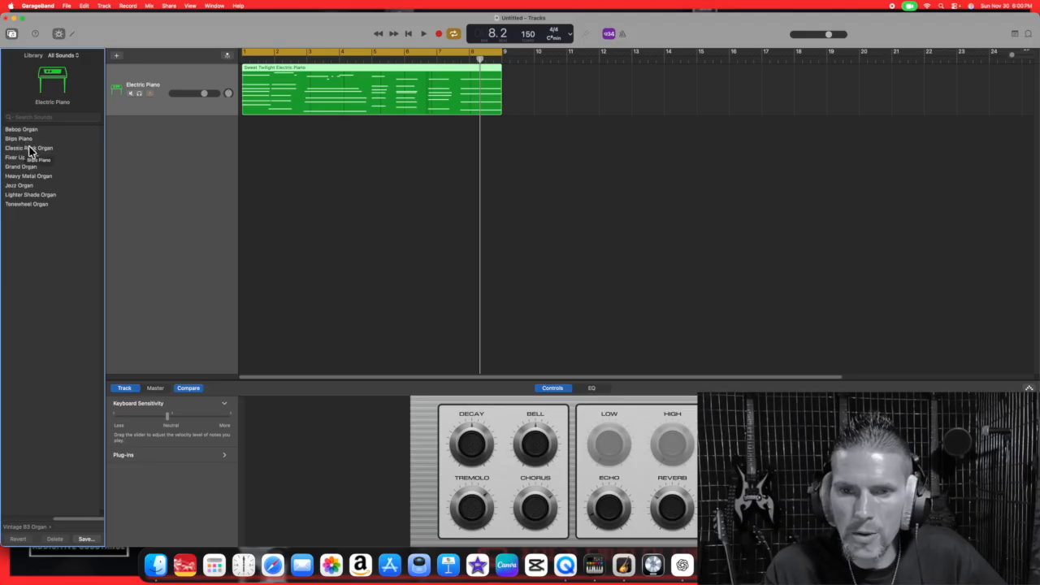
click(24, 131)
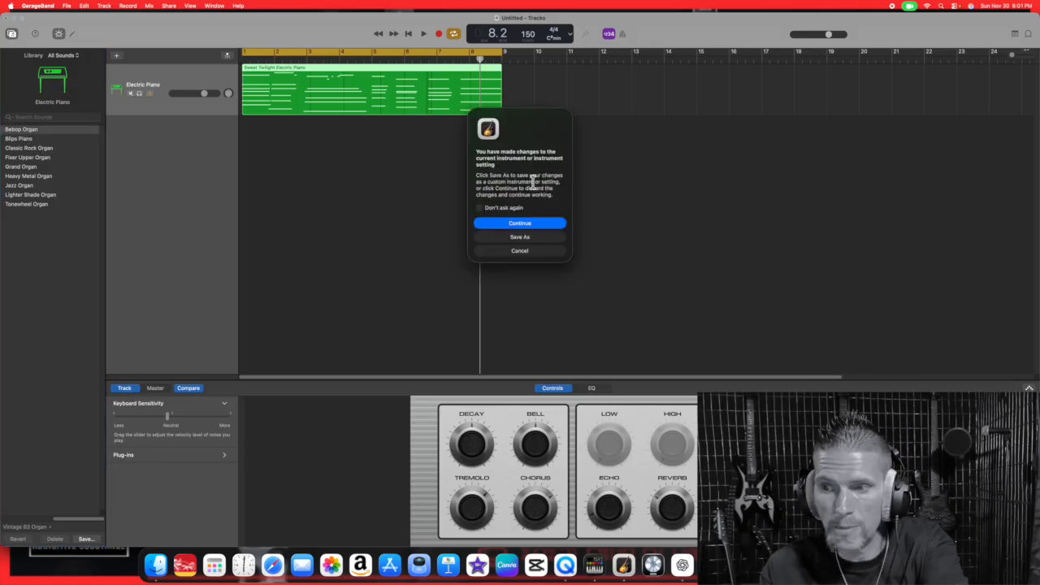
click(520, 224)
click(423, 34)
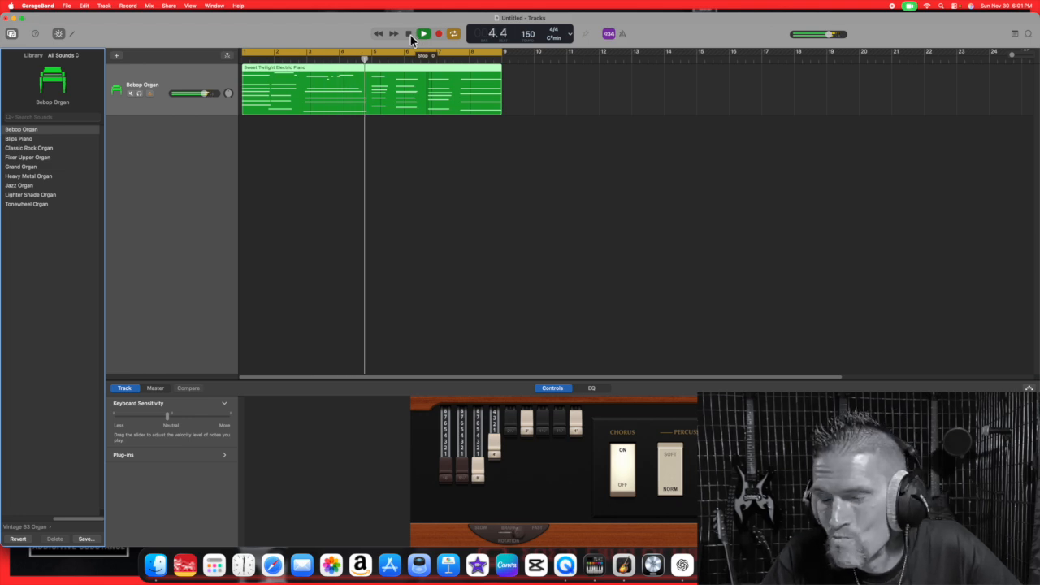
click(408, 34)
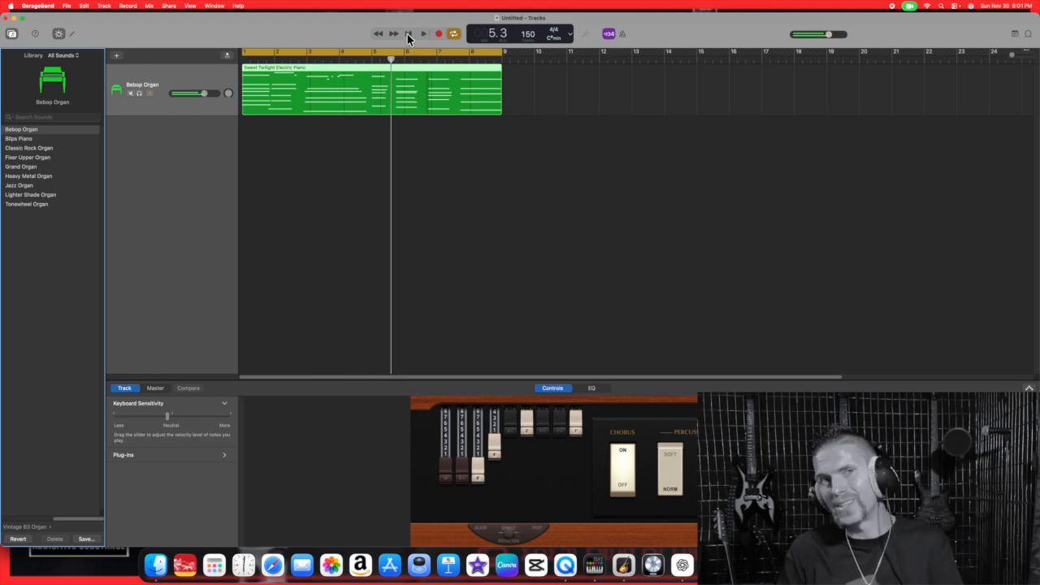
Try the Grand Organ sound on the track, play the region, then stop and return to the project start.
click(35, 168)
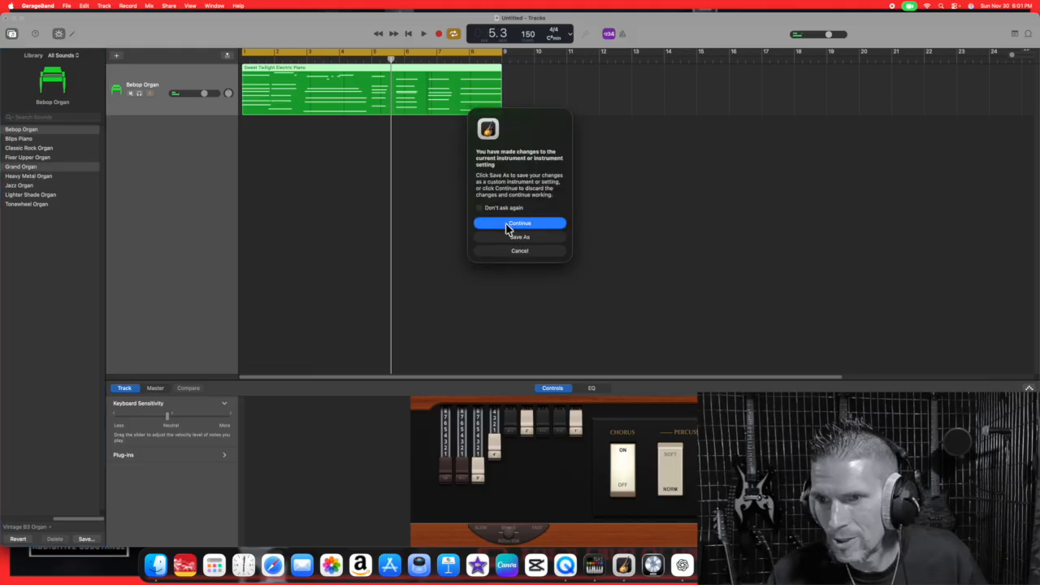
click(515, 225)
click(422, 37)
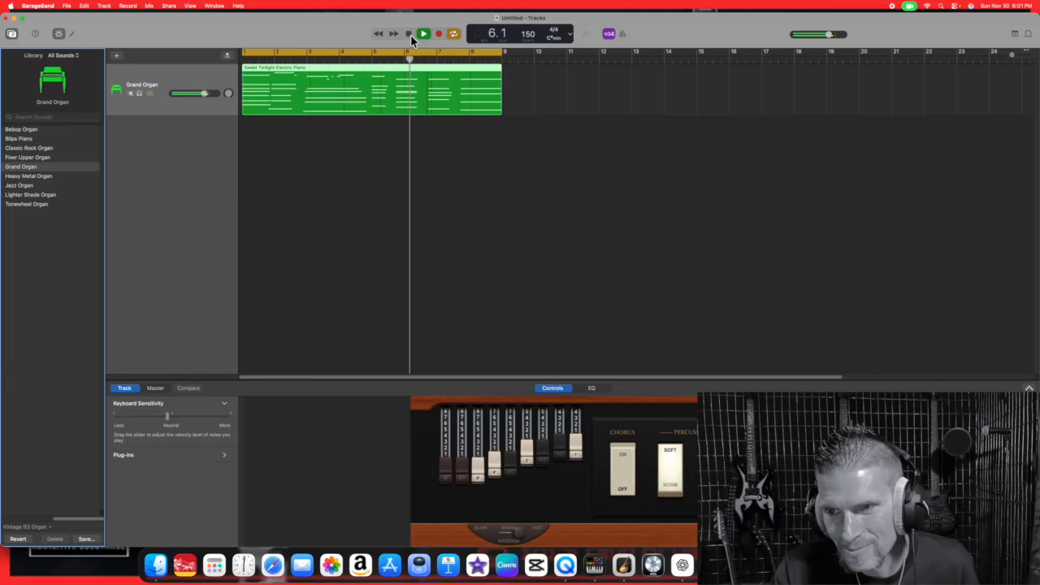
click(409, 34)
click(410, 35)
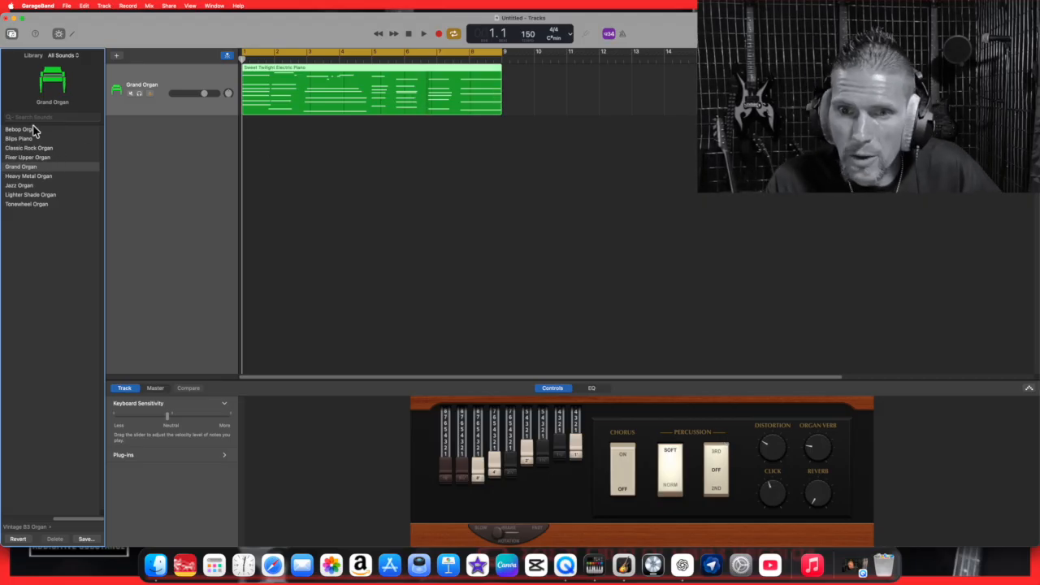
Try the Phasing Guitar Plucks sound from the Guitar category on the track, playing the region and slightly adjusting its Echo.
click(24, 84)
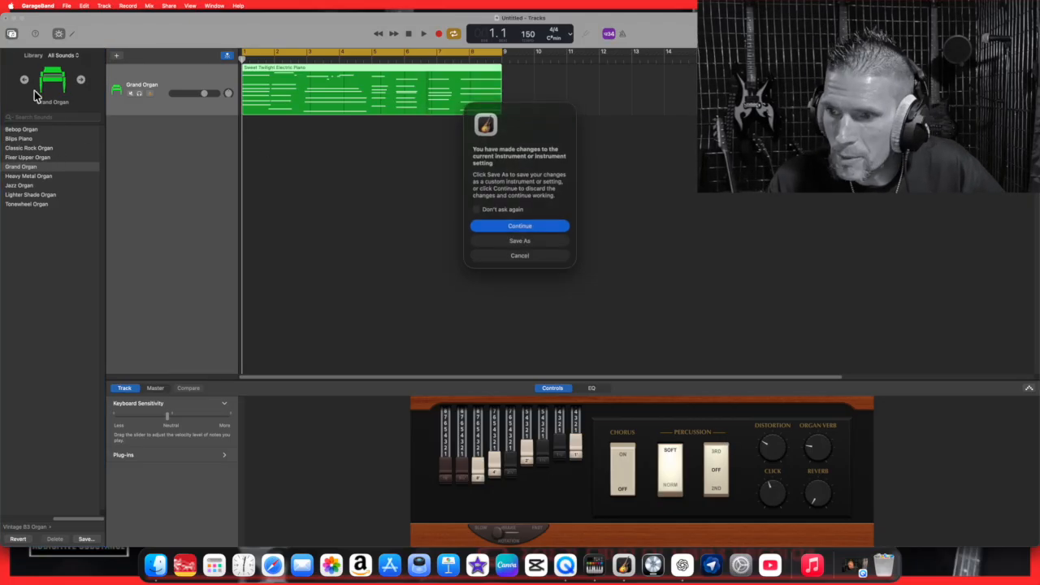
click(498, 247)
click(4, 529)
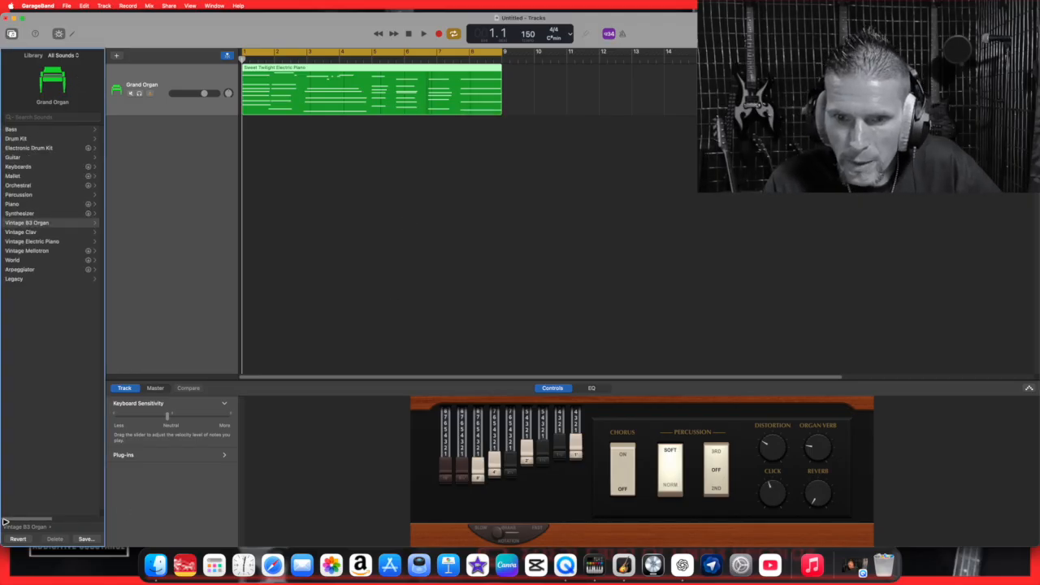
click(49, 158)
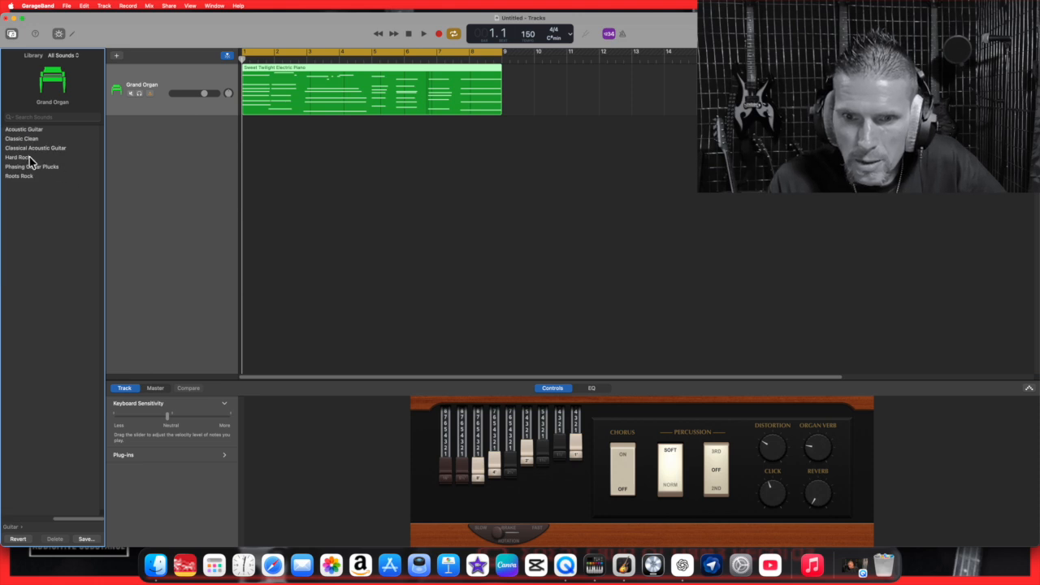
click(32, 168)
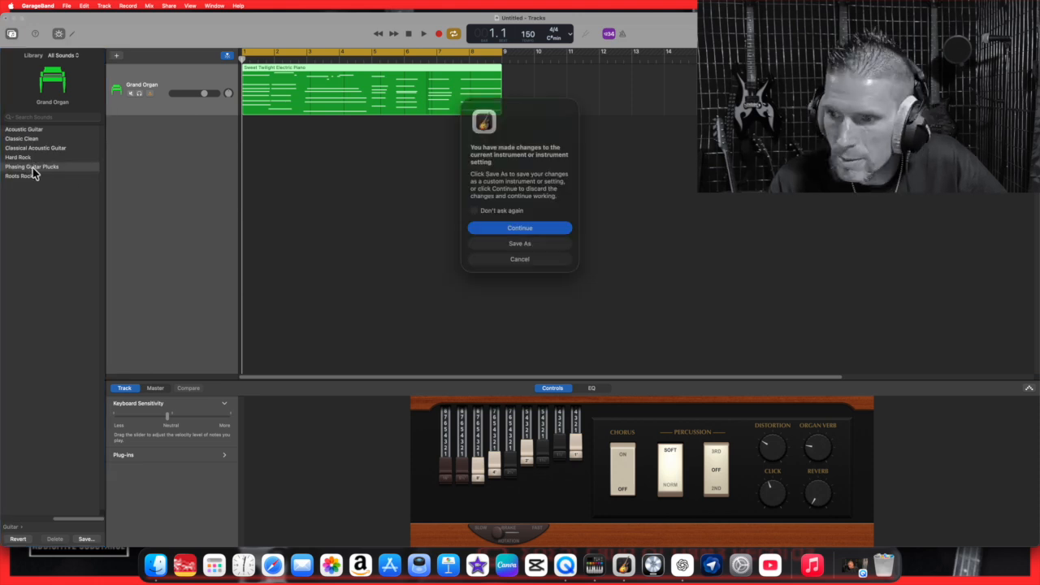
click(504, 227)
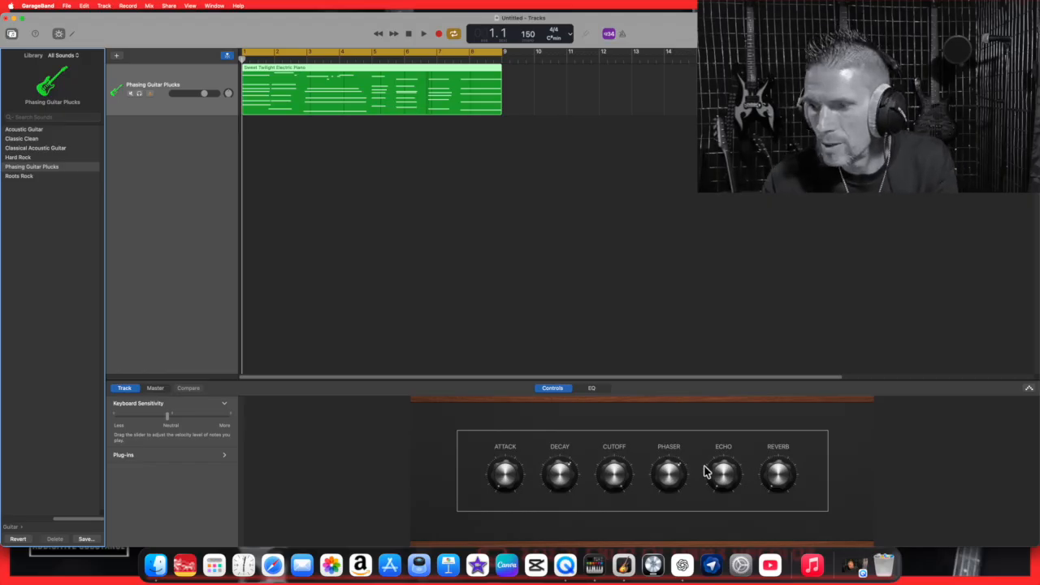
click(420, 34)
mouse_move(729, 478)
mouse_down()
mouse_move(779, 393)
mouse_move(758, 473)
mouse_move(732, 480)
mouse_up()
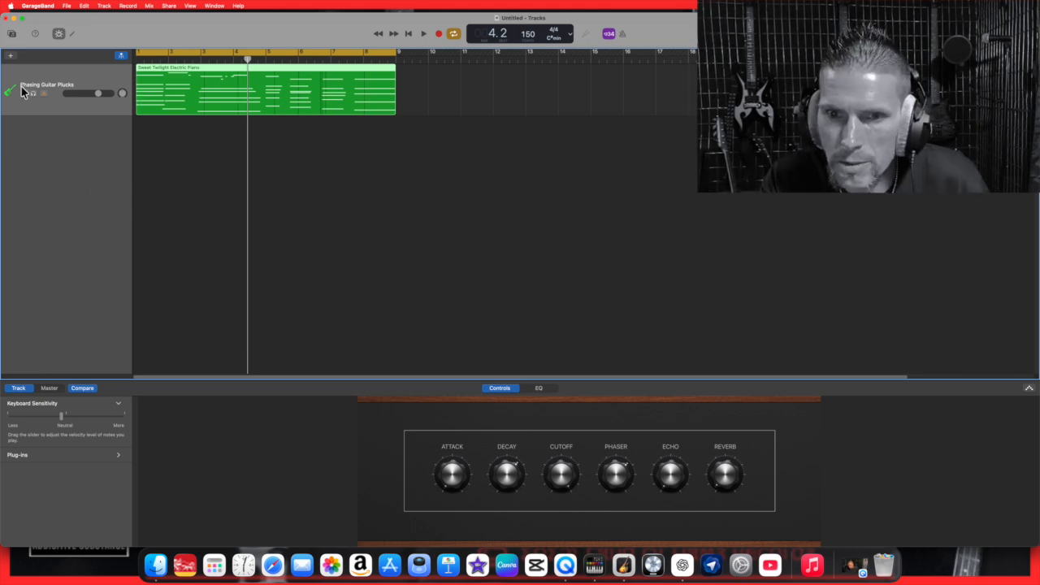
Change the Phasing Guitar Plucks track back to Bebop Organ from the Vintage B3 Organ category and audition the region.
click(12, 35)
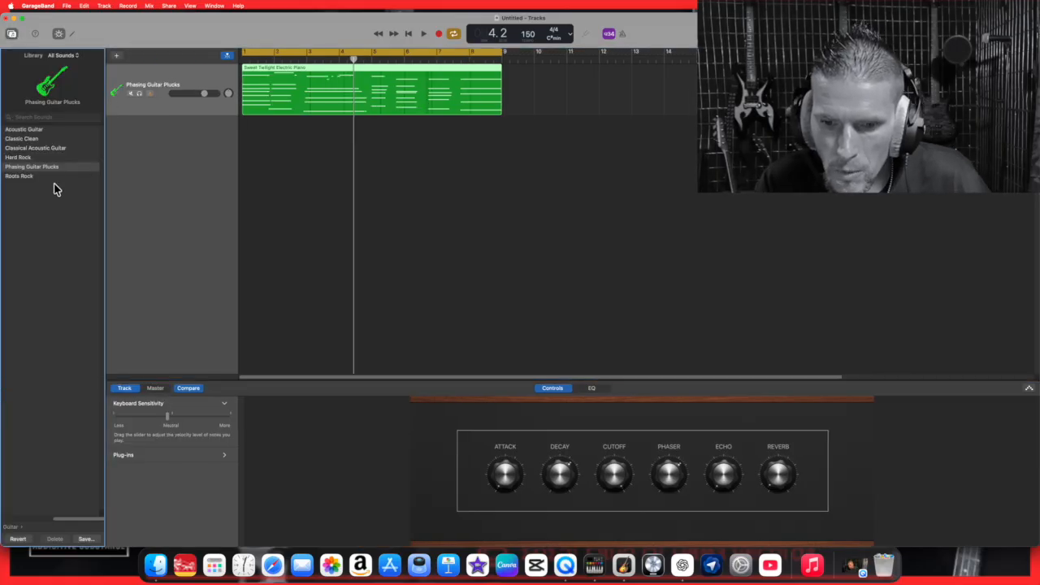
click(10, 527)
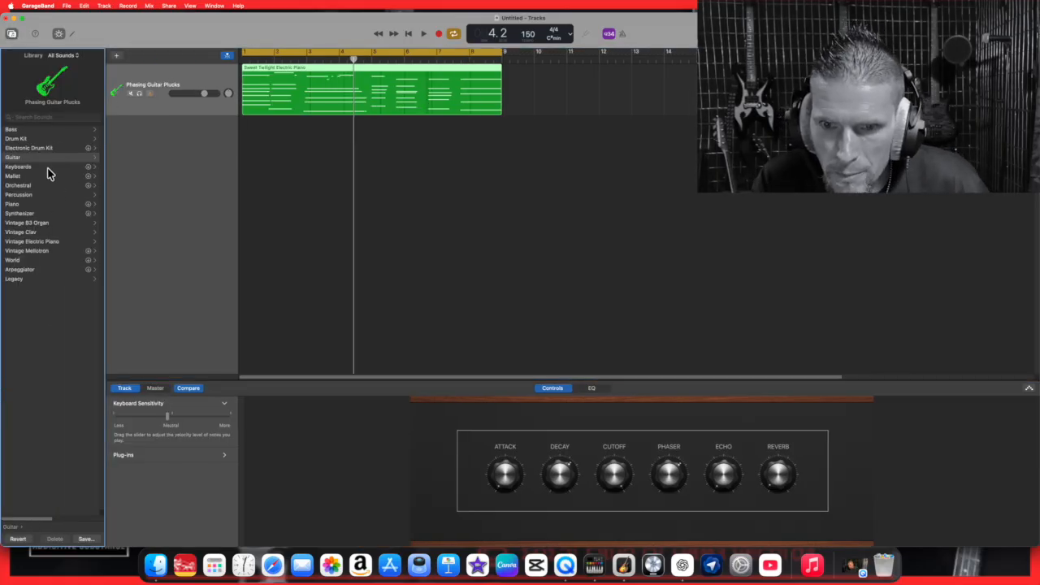
click(47, 223)
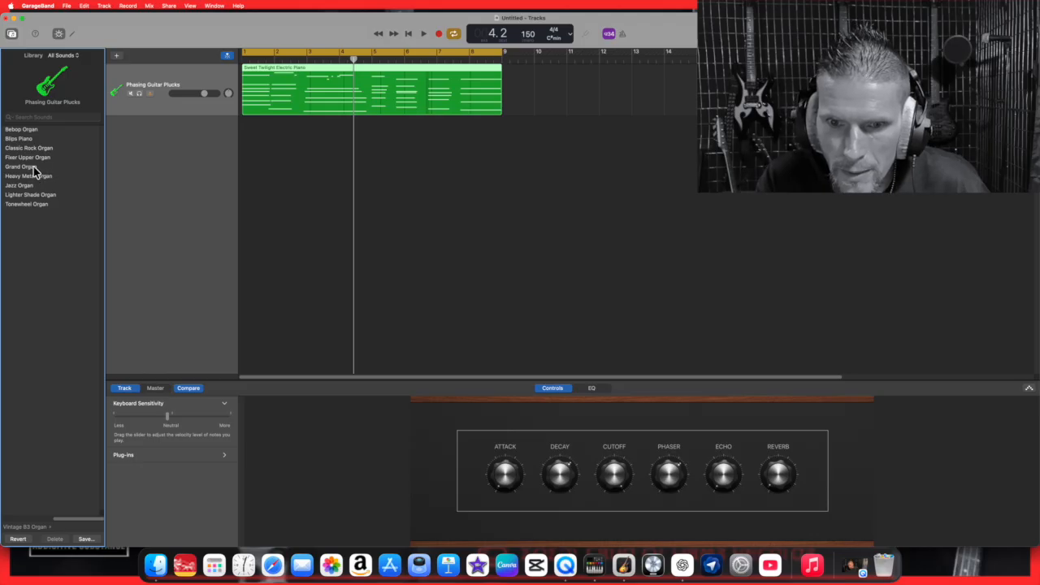
click(33, 132)
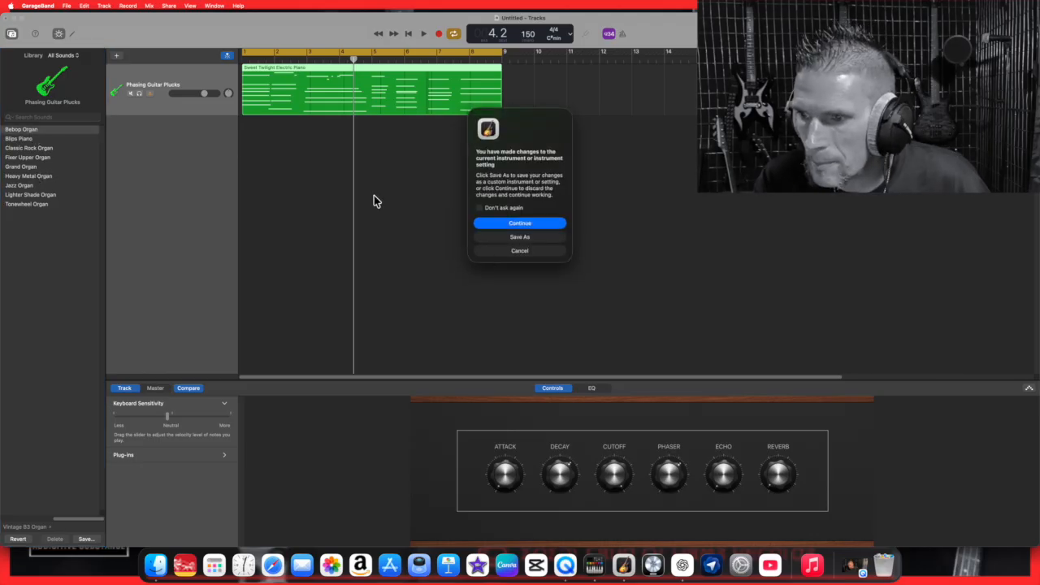
click(528, 224)
click(421, 35)
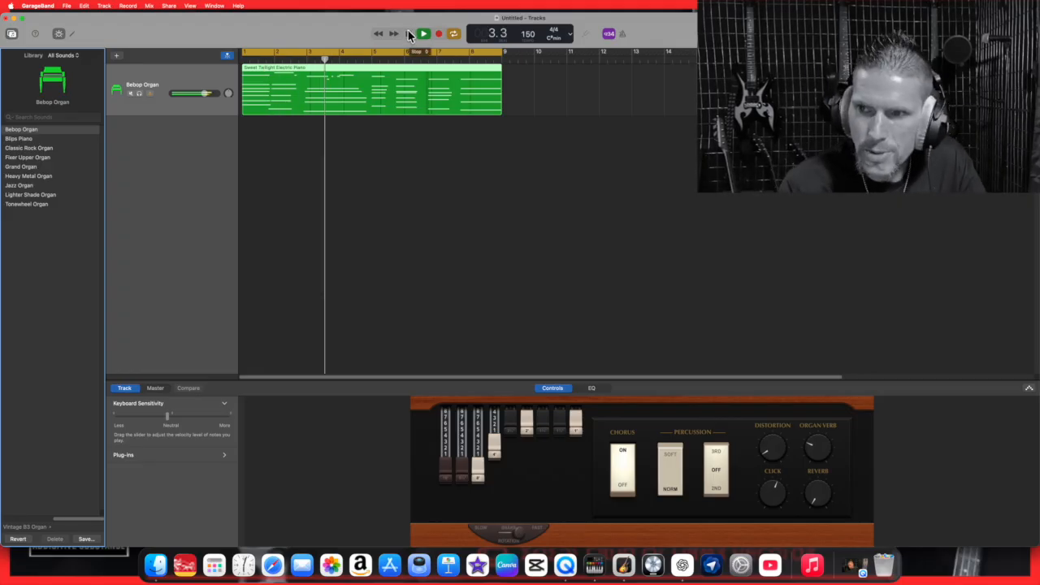
click(409, 33)
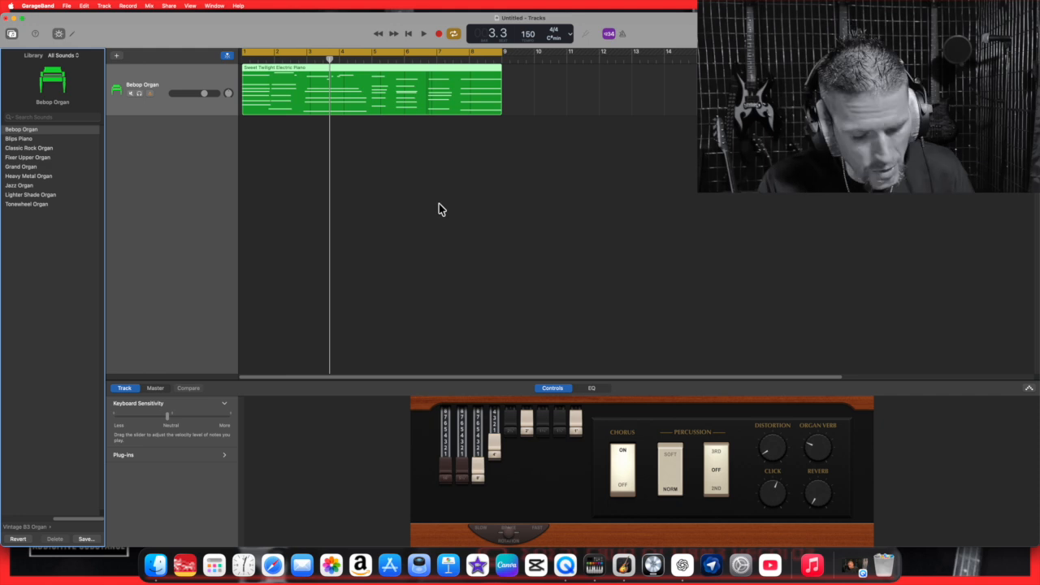
Open the Sweet Twilight Electric Piano region in the Piano Roll editor and audition several pitches on its vertical keyboard.
click(72, 33)
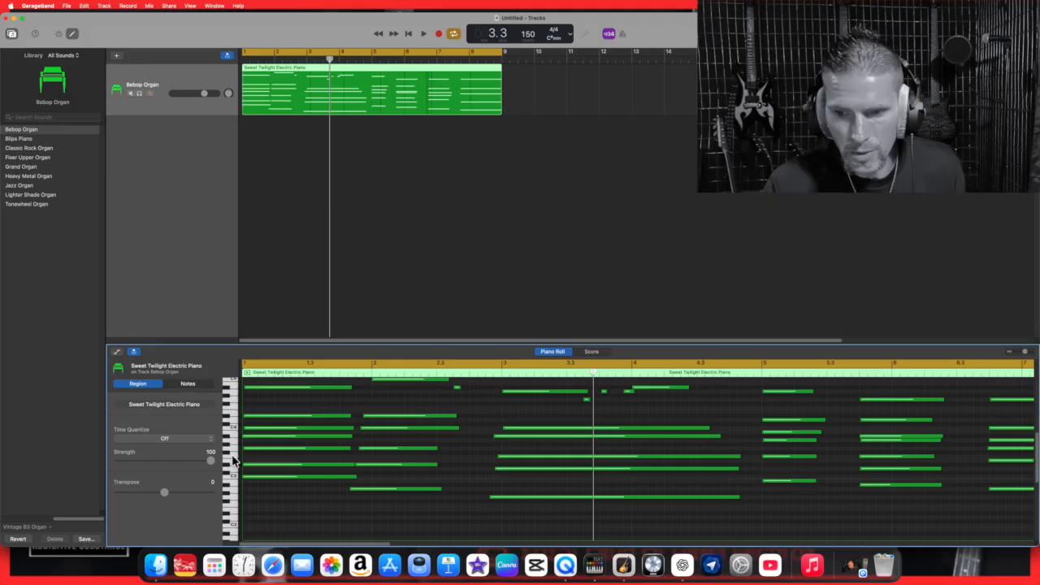
click(235, 399)
click(235, 409)
click(235, 420)
click(231, 460)
click(231, 468)
click(231, 504)
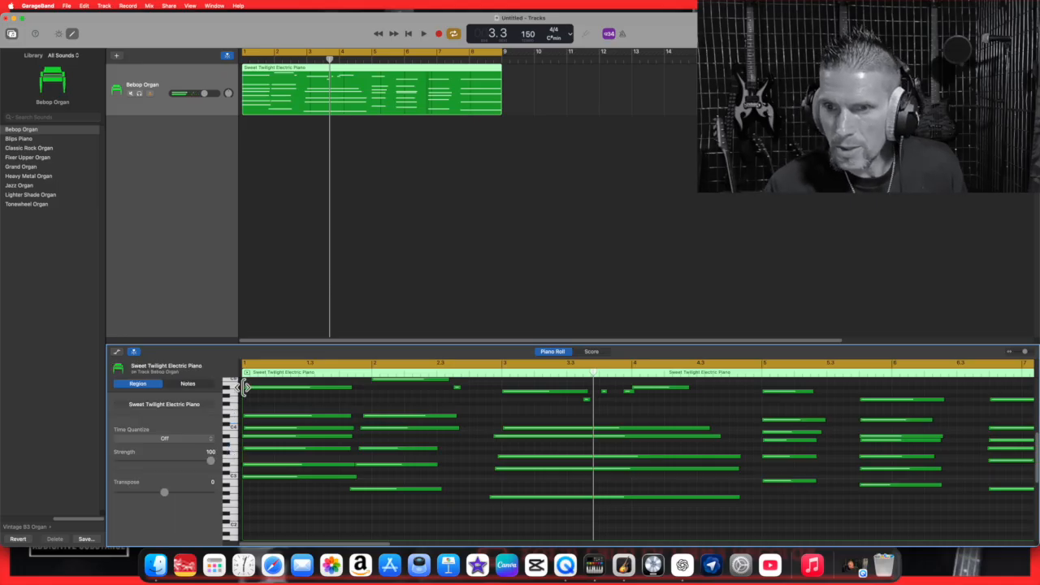
Return the playhead to the project start and play the region with its notes displayed, stopping at bar 5.
click(408, 33)
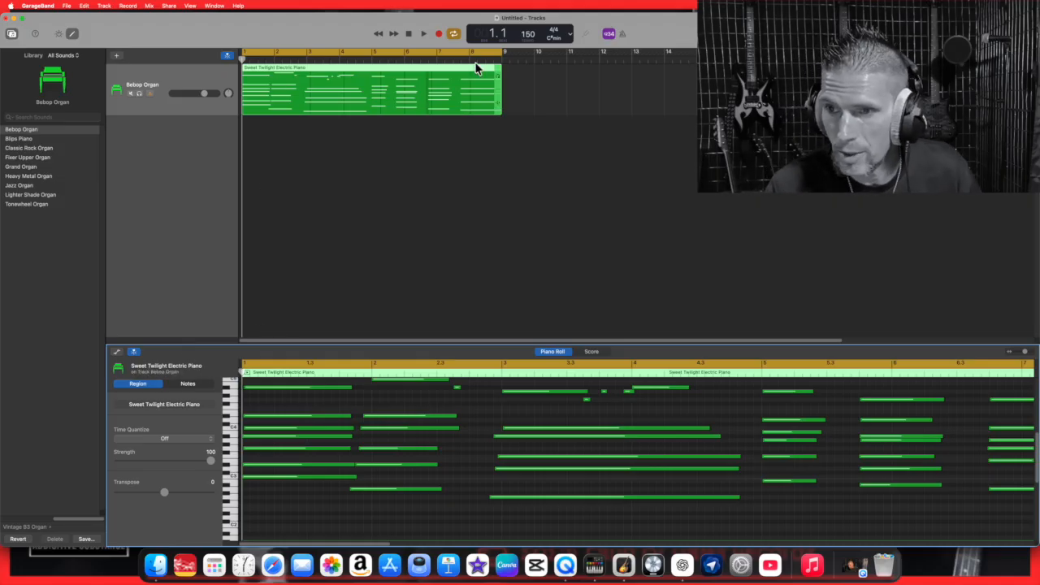
click(226, 60)
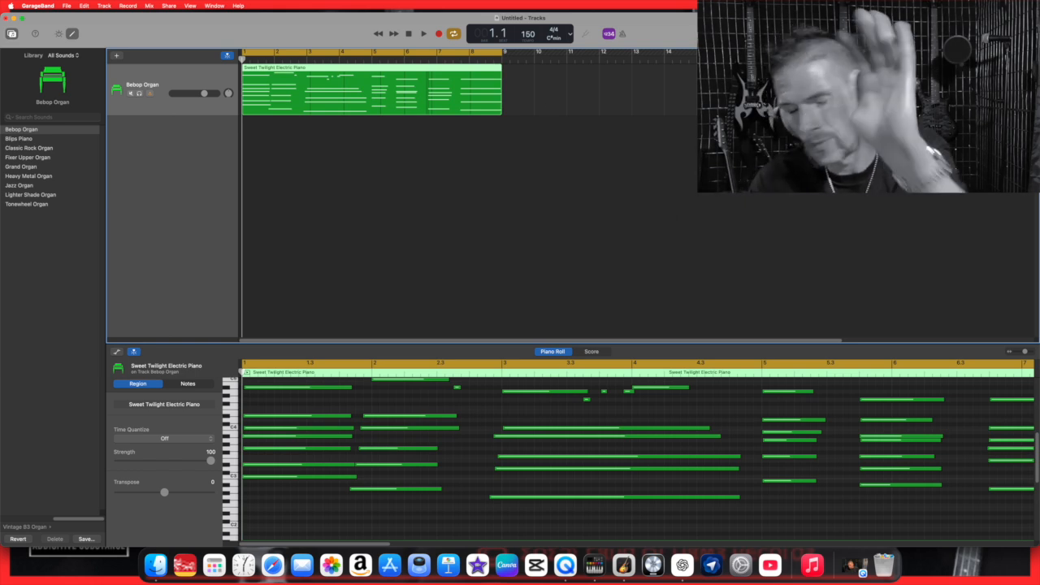
click(423, 34)
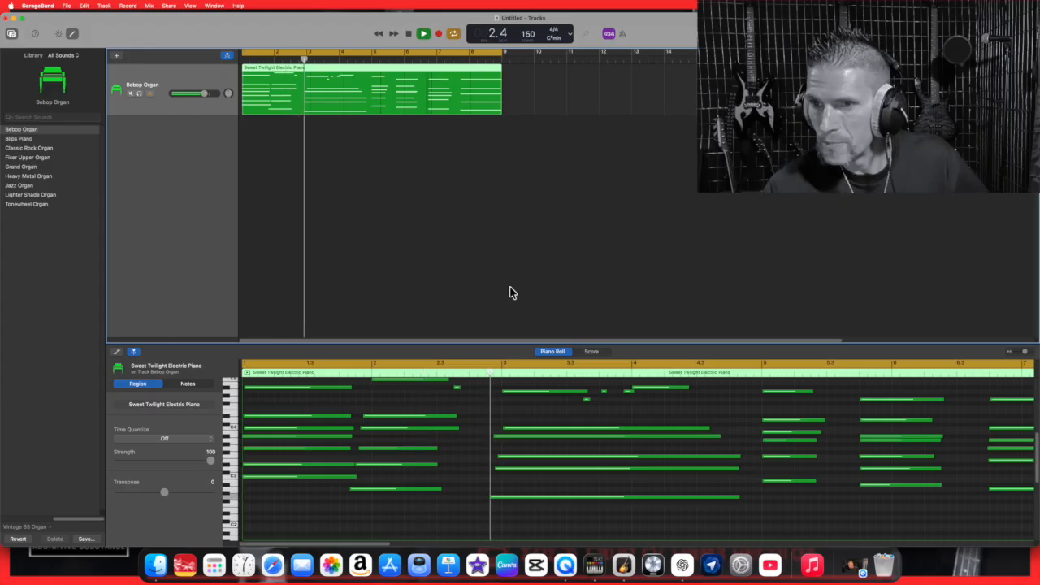
click(409, 32)
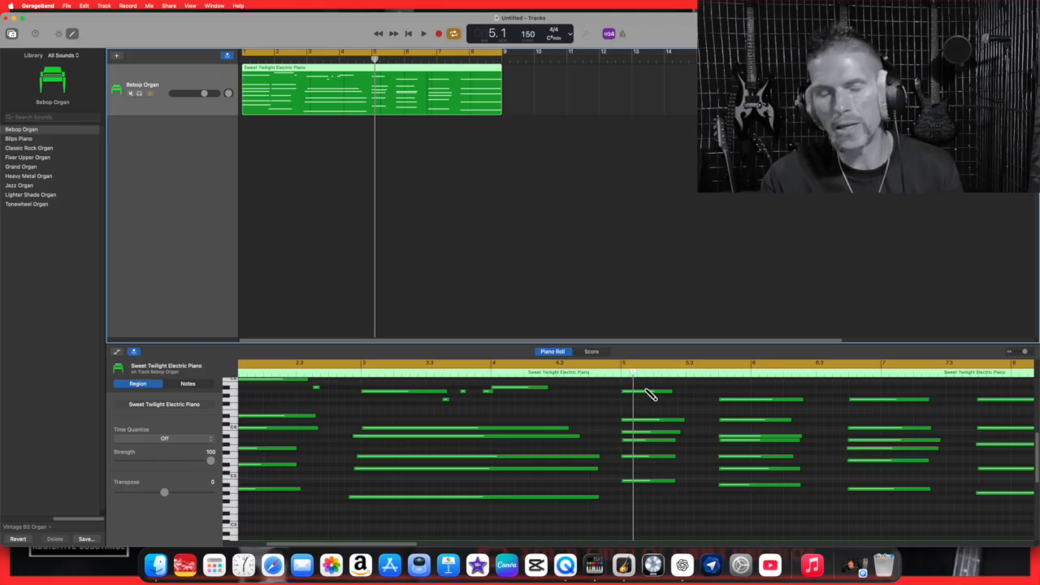
Select the six-note chord at bar 5 in the Piano Roll and cut it from the region.
click(650, 393)
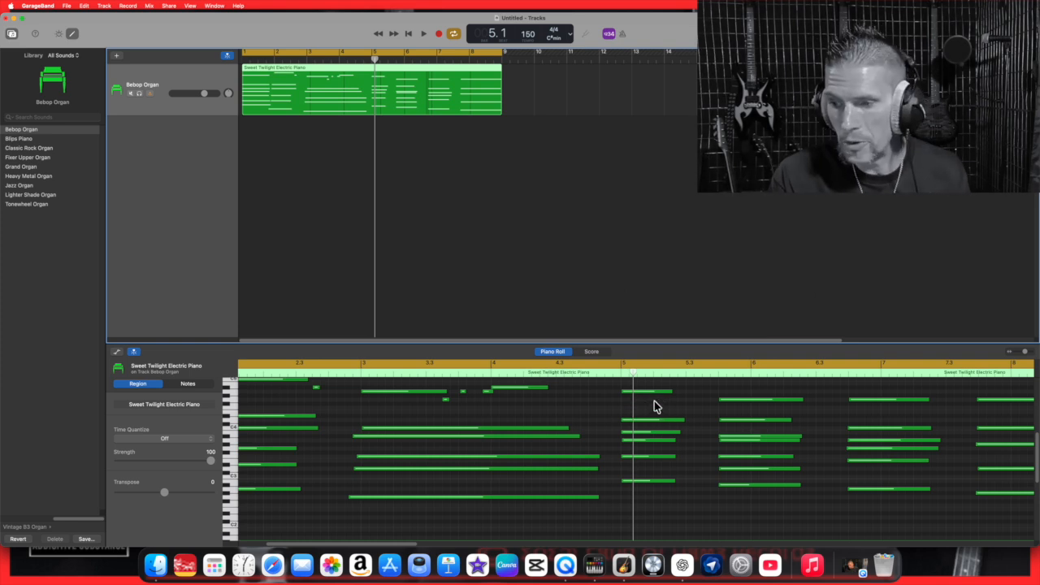
drag(683, 388, 626, 497)
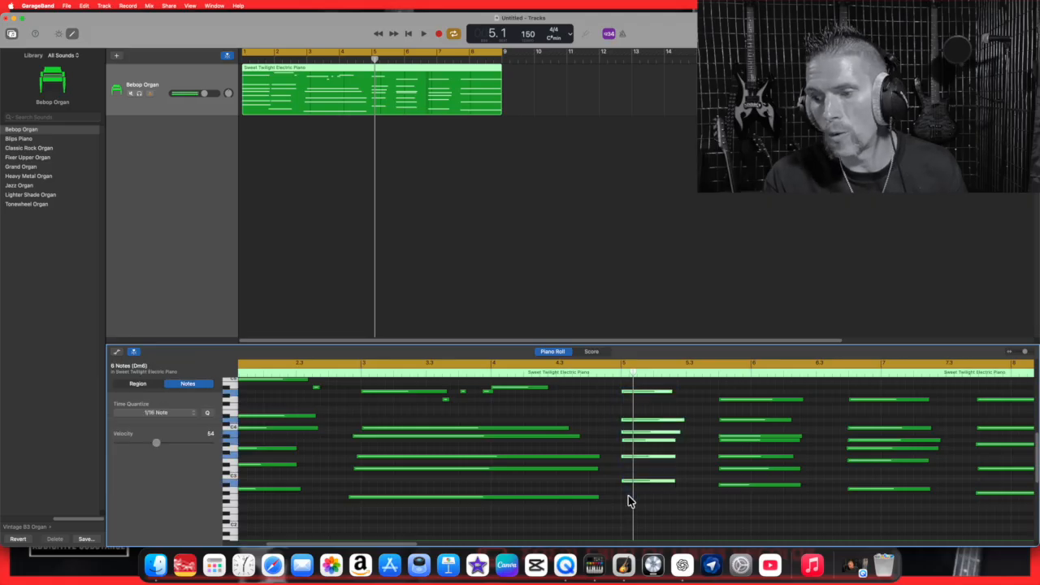
right_click(657, 424)
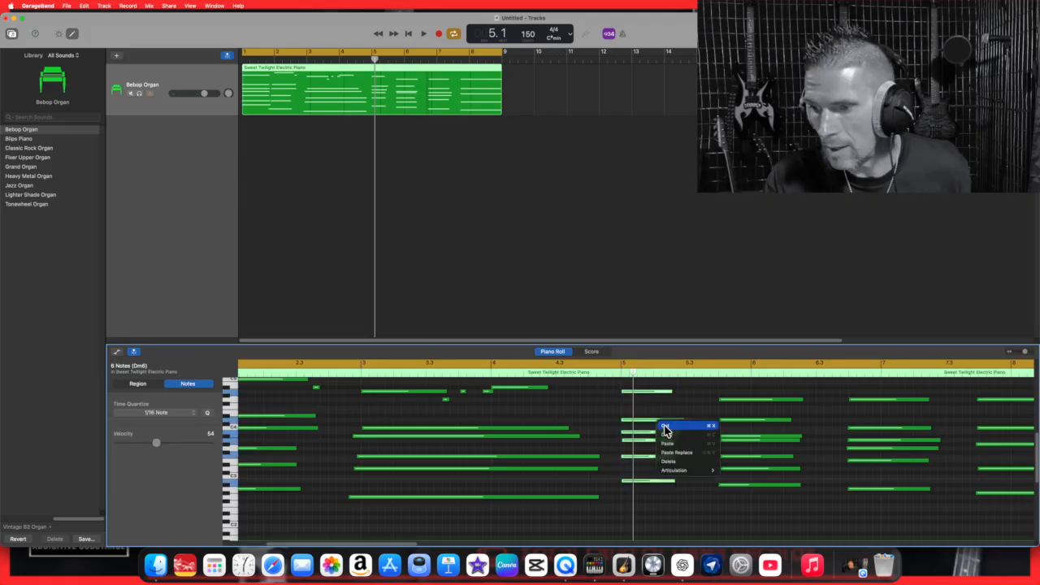
click(667, 428)
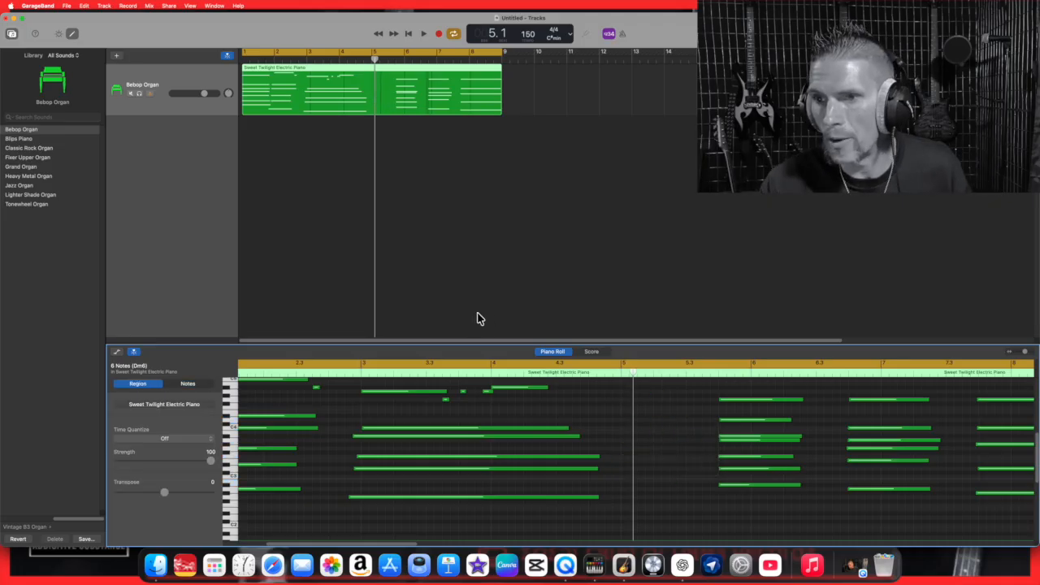
Draw a single F2 note at bar 5 in the Piano Roll, shorten its end slightly, and play the passage through it.
scroll(501, 512, right, 3)
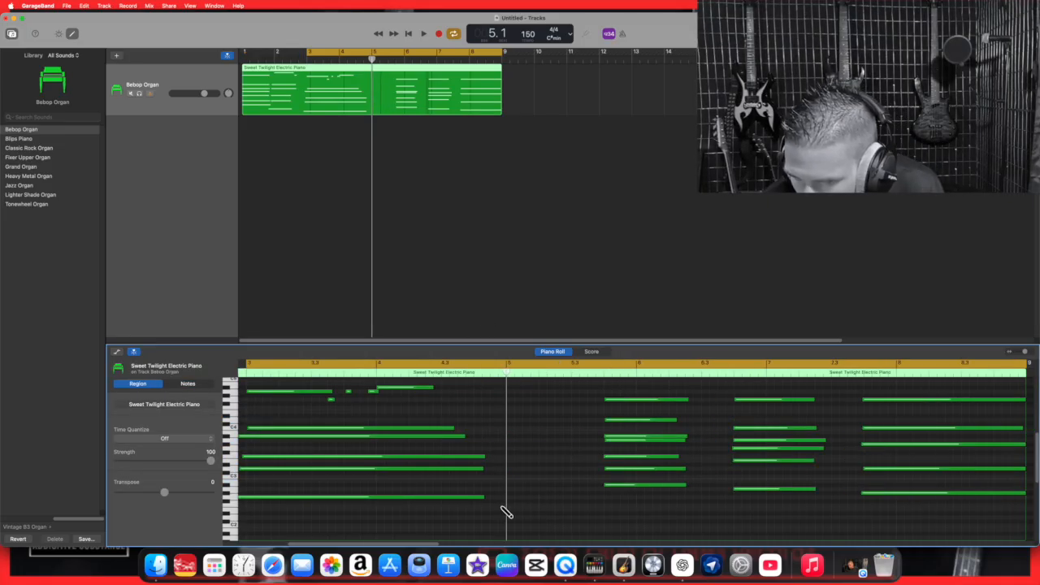
super+click(502, 505)
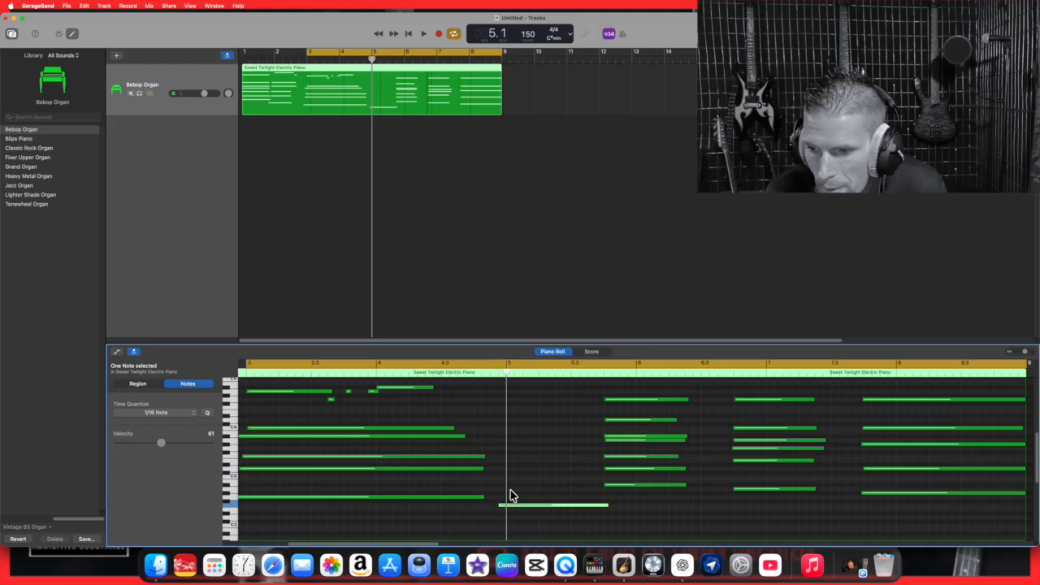
mouse_move(611, 510)
mouse_down()
mouse_move(544, 512)
mouse_move(602, 512)
mouse_up()
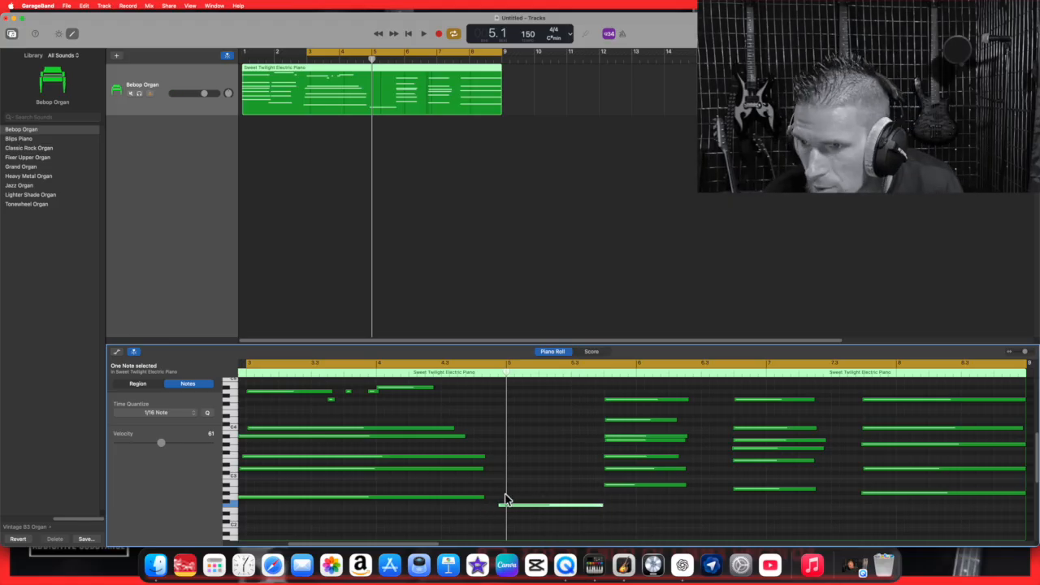
click(426, 34)
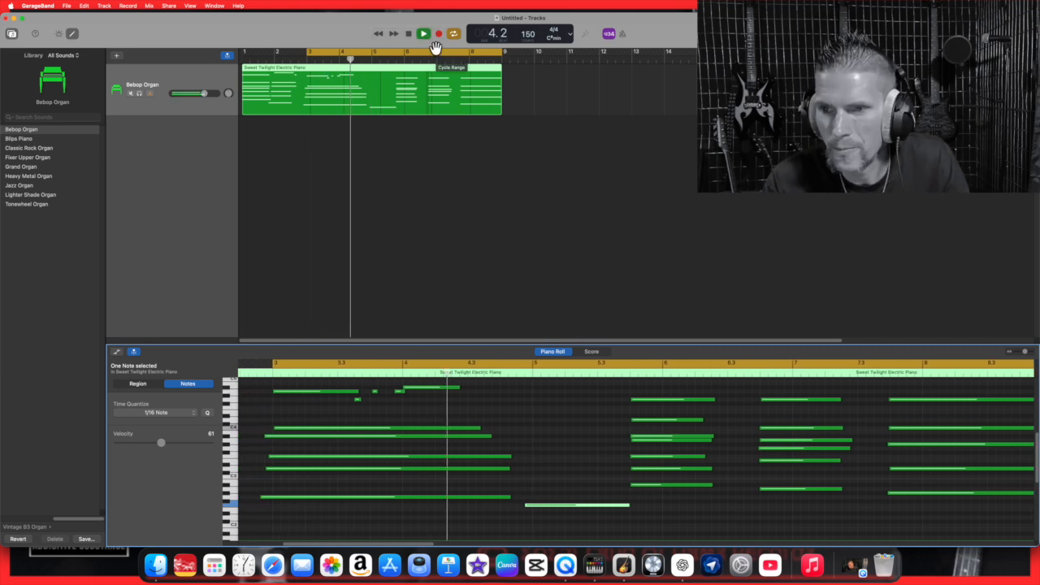
click(405, 33)
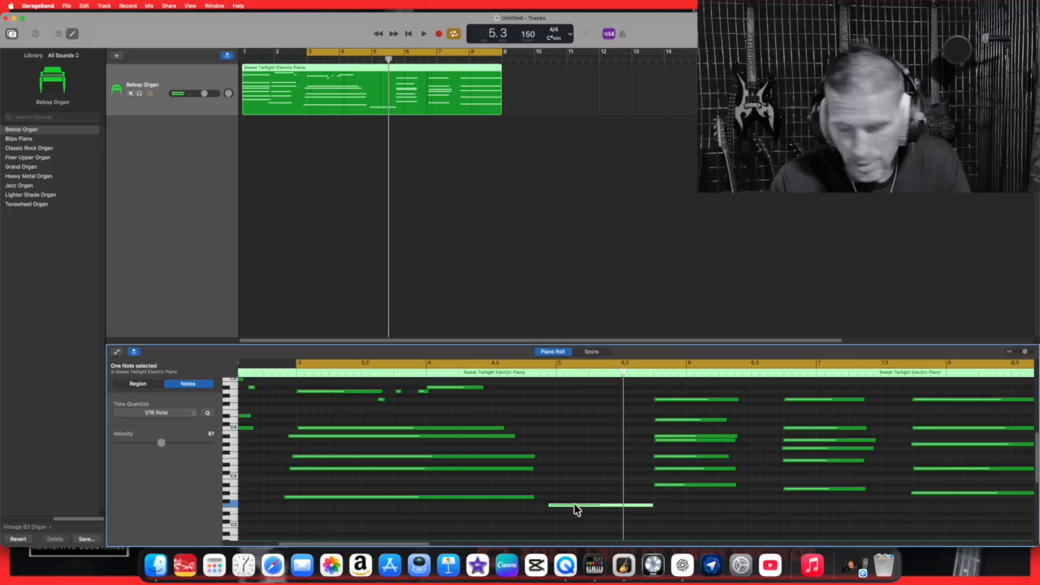
Cut the single F2 note at bar 5 from the region.
mouse_move(589, 506)
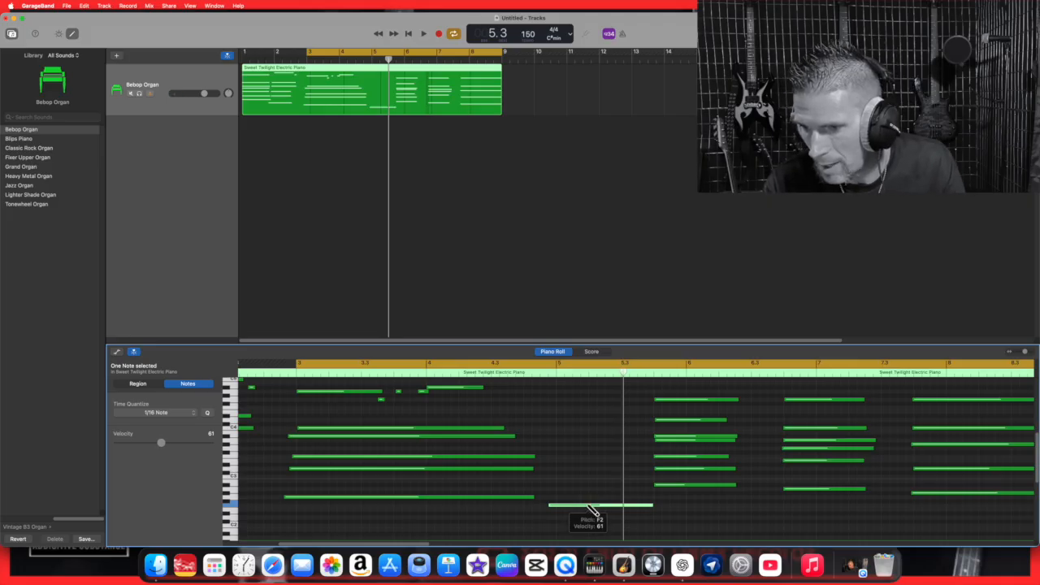
right_click(596, 507)
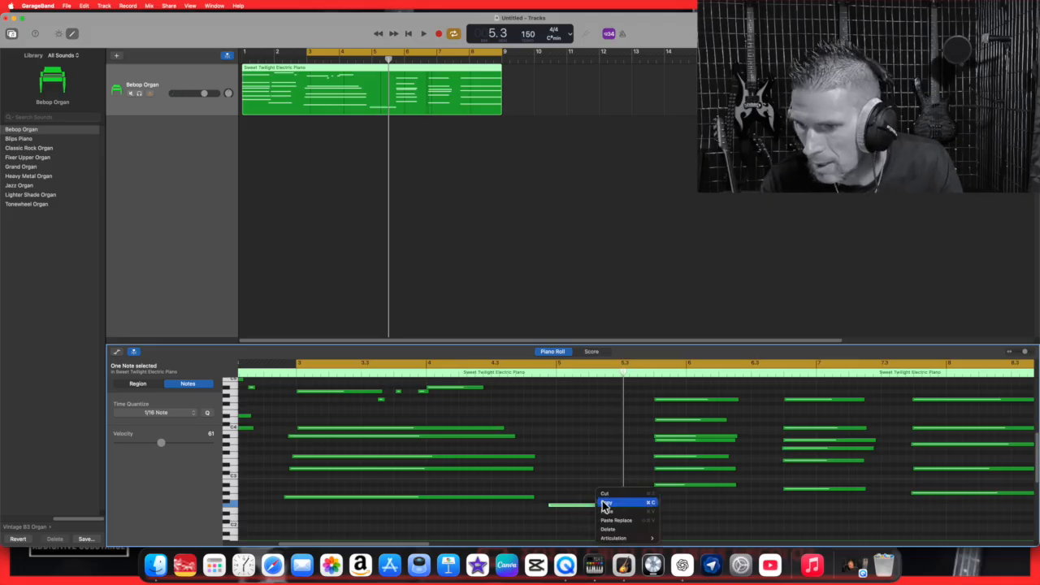
click(603, 497)
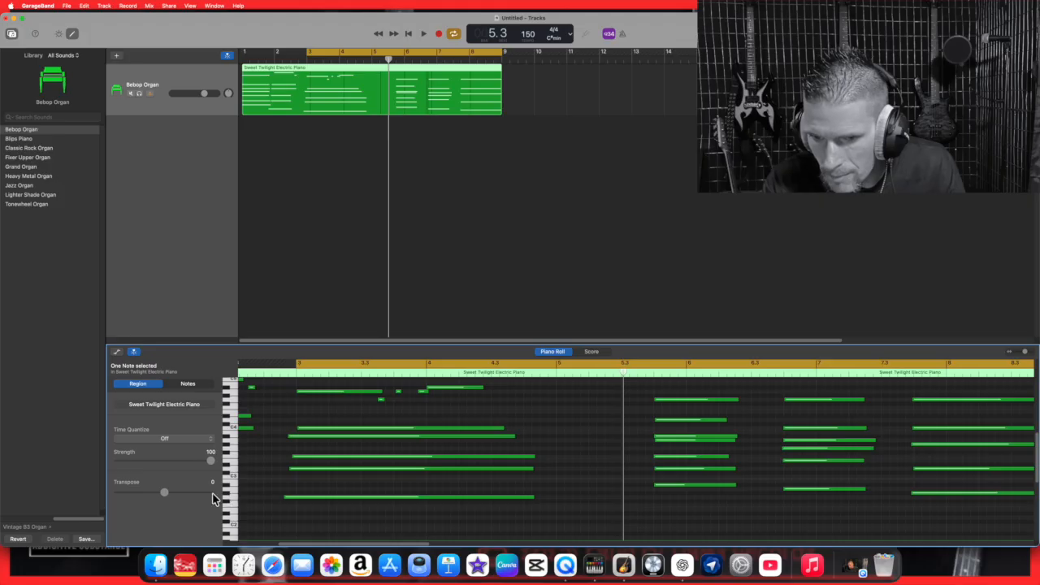
Audition C3 on the vertical keyboard and place a note at C3 starting at bar 5 of the region.
click(230, 478)
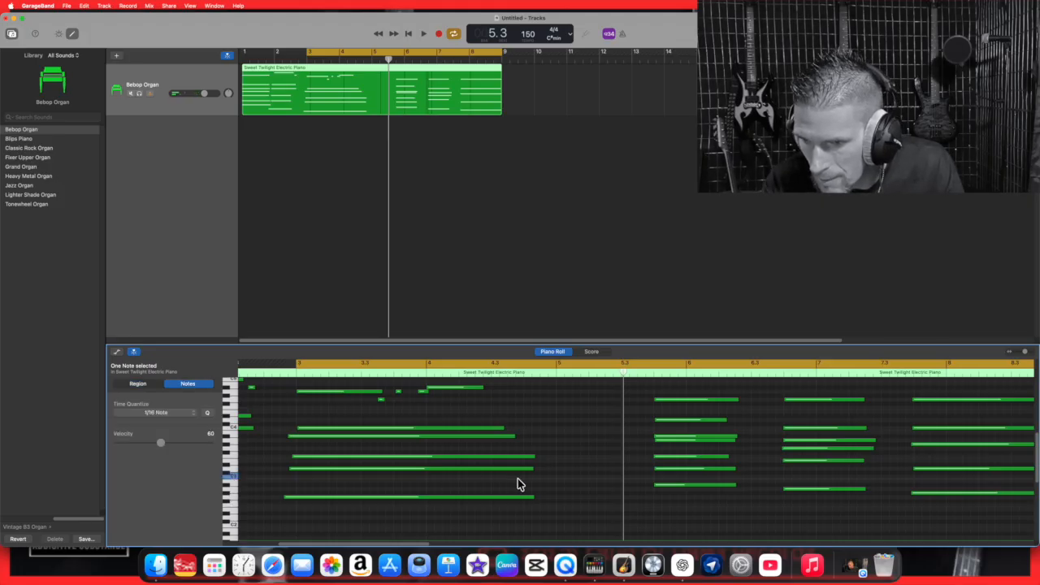
click(561, 482)
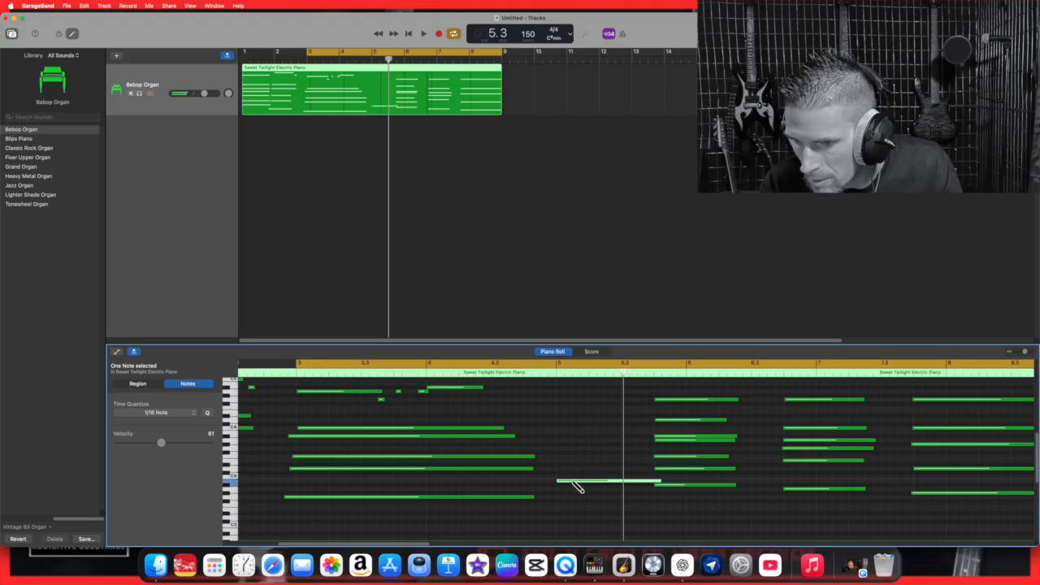
drag(573, 483, 570, 479)
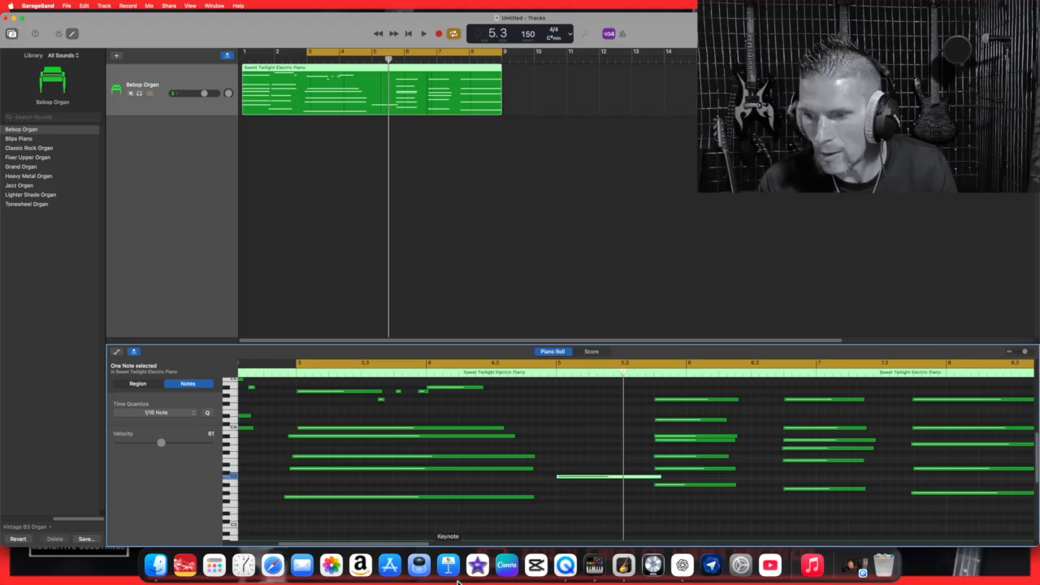
click(578, 482)
mouse_move(573, 478)
mouse_down()
mouse_move(573, 491)
mouse_move(575, 467)
mouse_move(573, 478)
mouse_up()
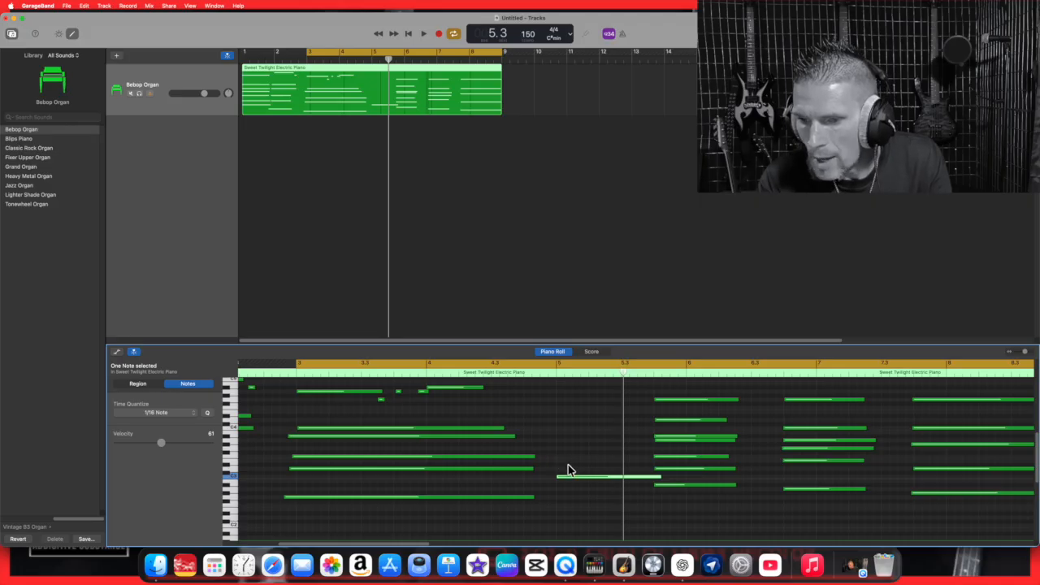
Audition pitches around C3 and D#3, and stack D#3, F#3 and A#3 notes above the C3 note at bar 5.
click(233, 462)
click(234, 473)
click(232, 465)
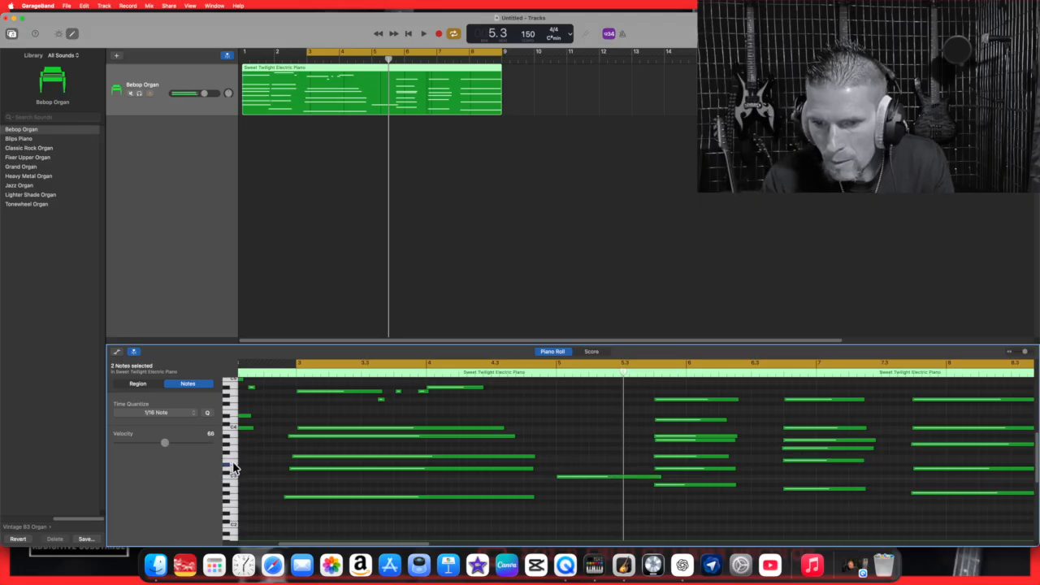
click(232, 476)
click(227, 464)
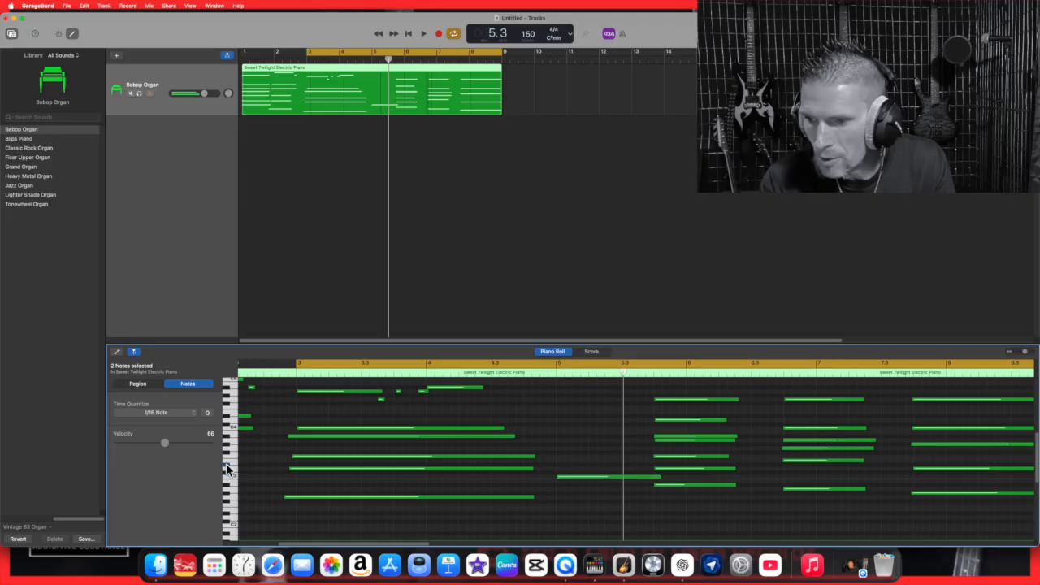
click(561, 466)
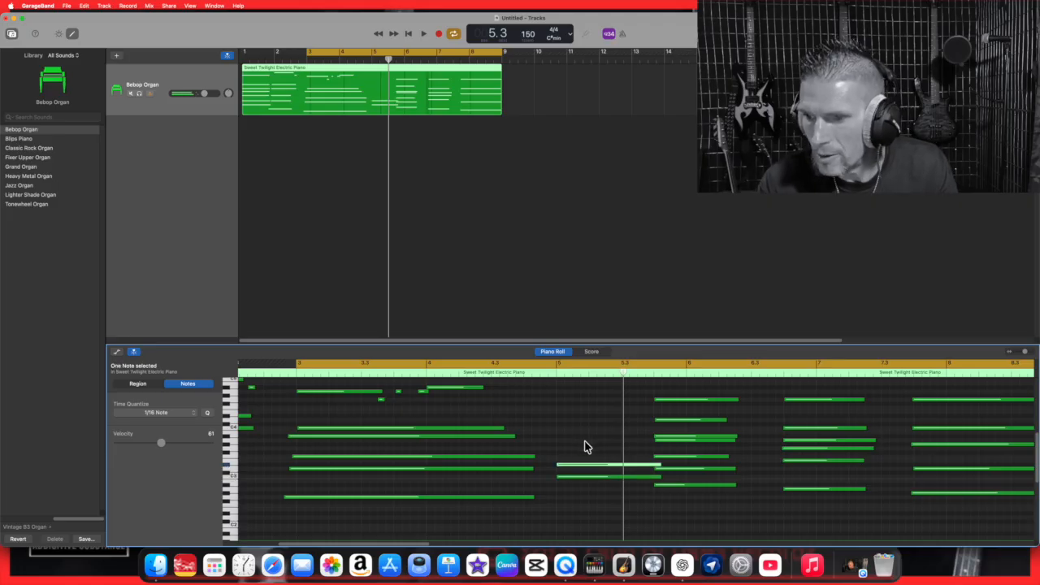
click(562, 454)
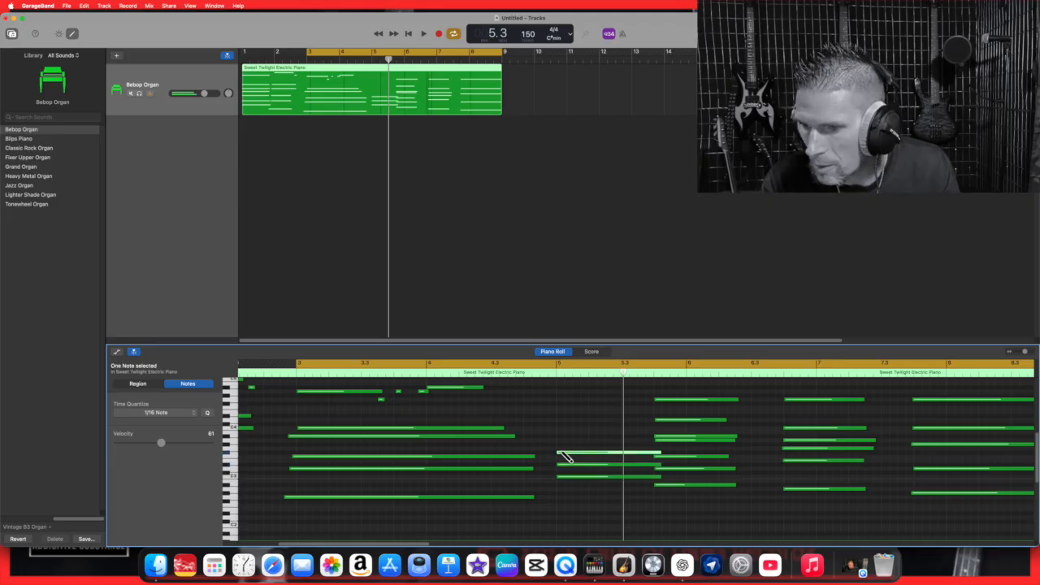
click(562, 437)
Play the region through the new four-note chord and the bars after it, and return the playhead to bar 3.
click(425, 34)
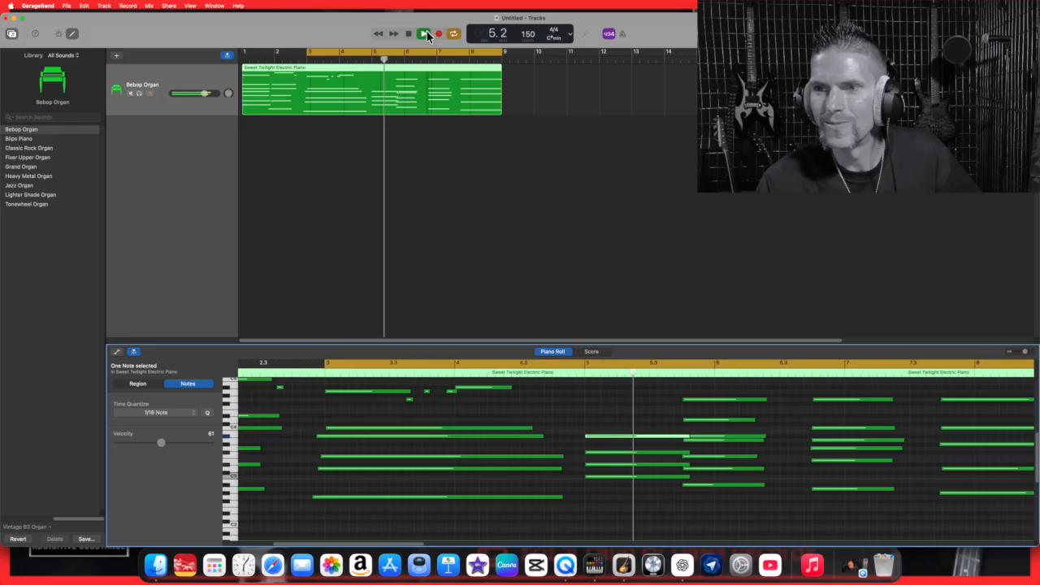
click(410, 33)
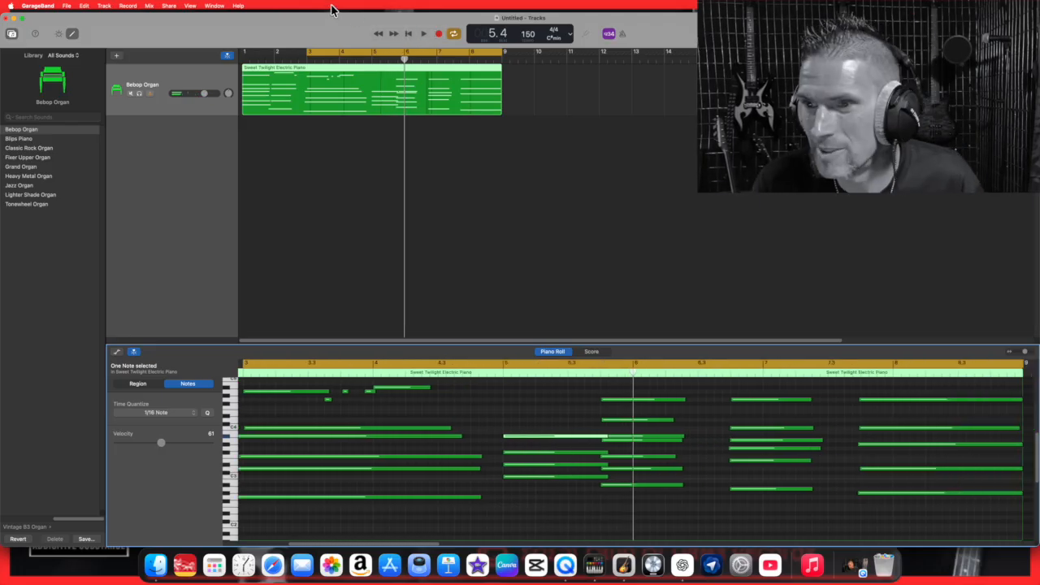
click(422, 33)
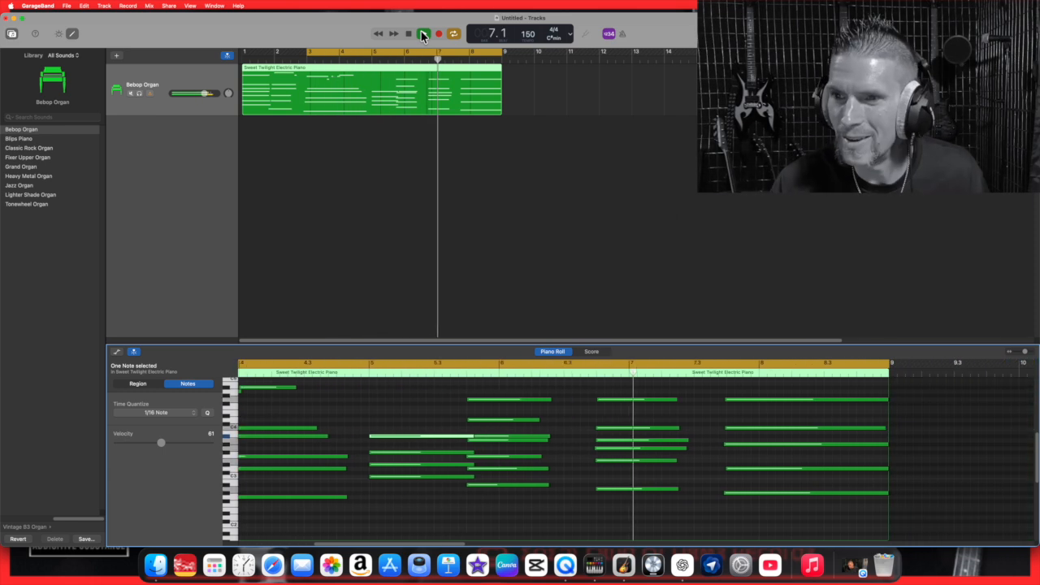
click(409, 33)
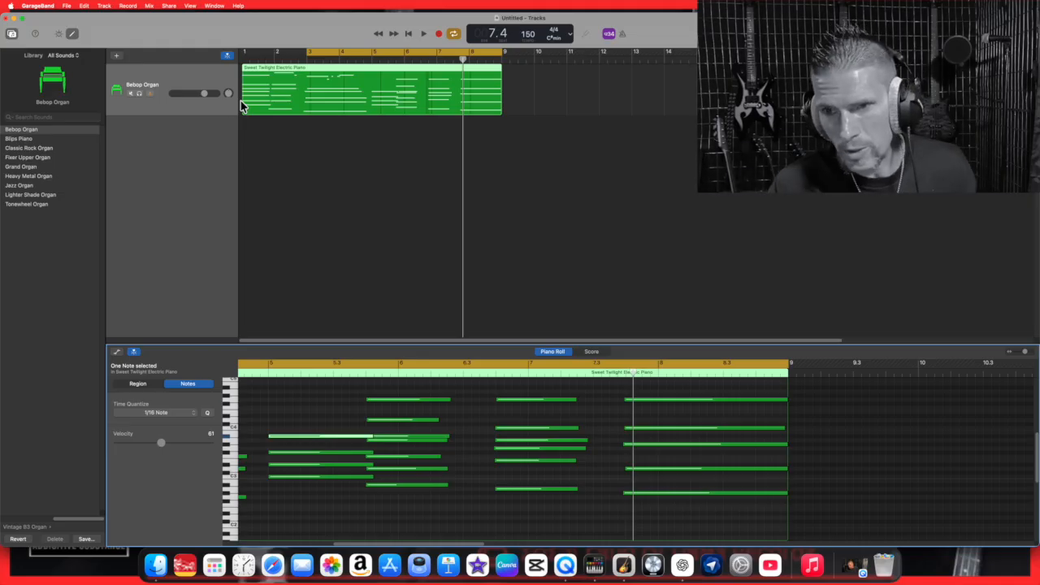
click(406, 33)
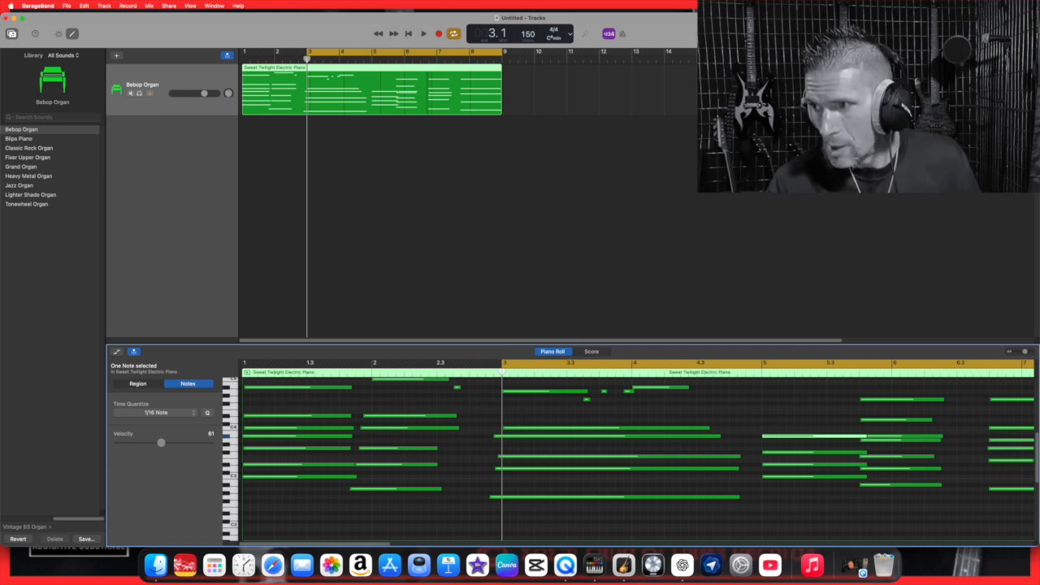
Show the Apple Loops browser, clear the piano filter, and narrow the list to drum loops.
key(o)
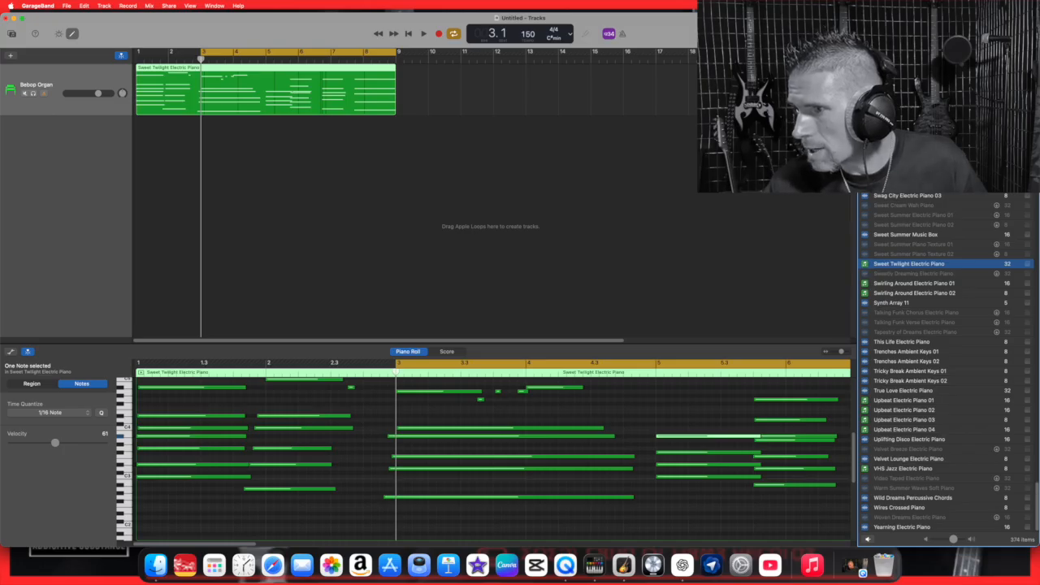
scroll(943, 365, up, 3)
click(869, 75)
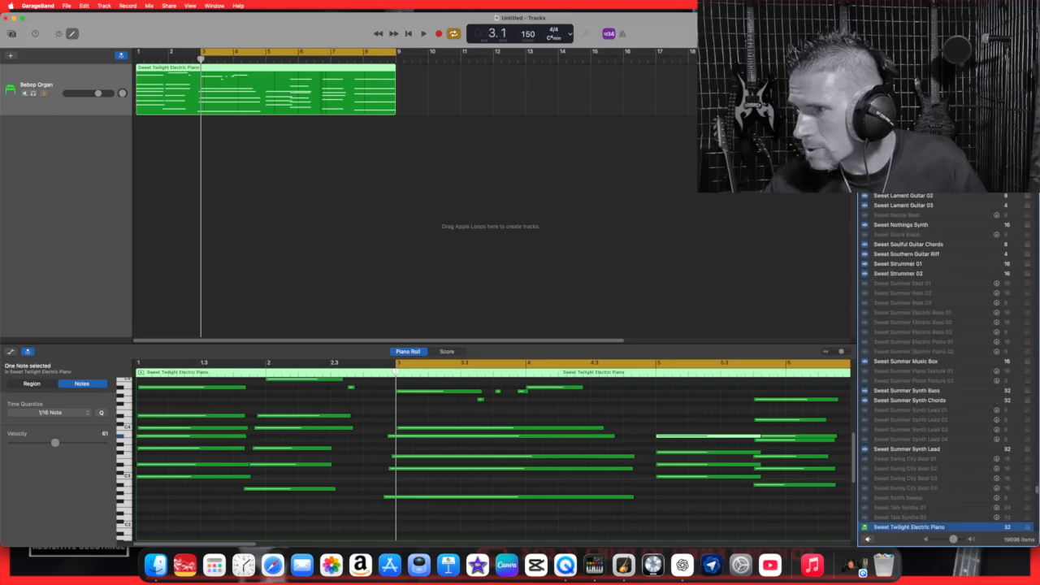
click(886, 105)
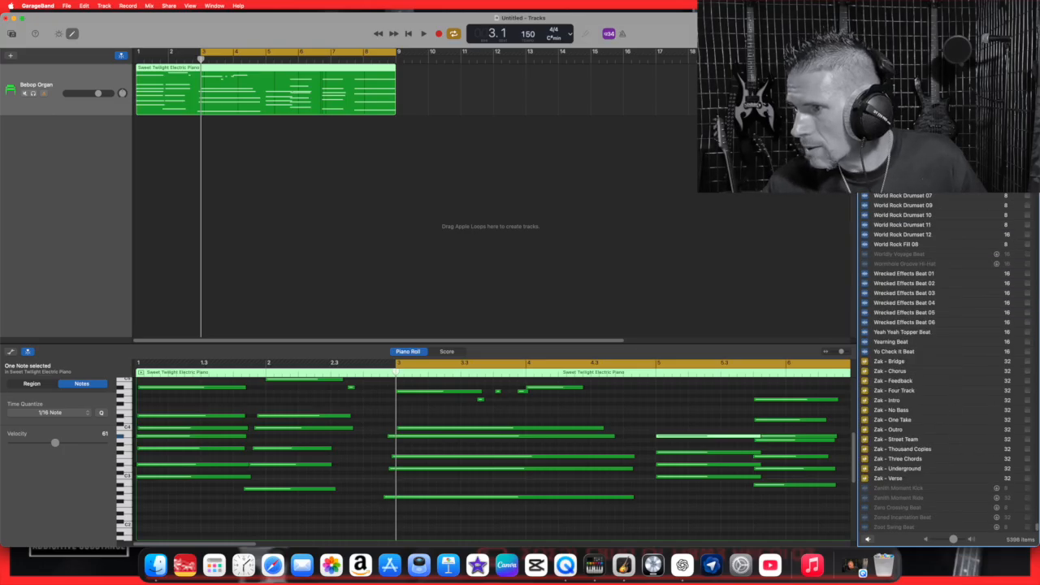
click(927, 105)
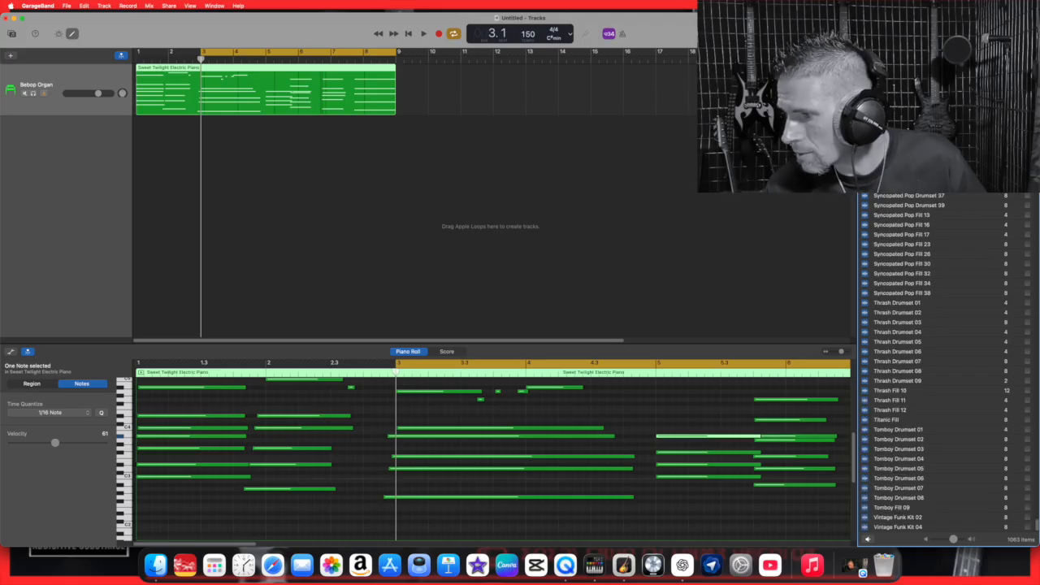
Browse the drum loops and preview the Graham - Big Bang and Graham - Bridge drummer loops.
scroll(1013, 268, up, 20)
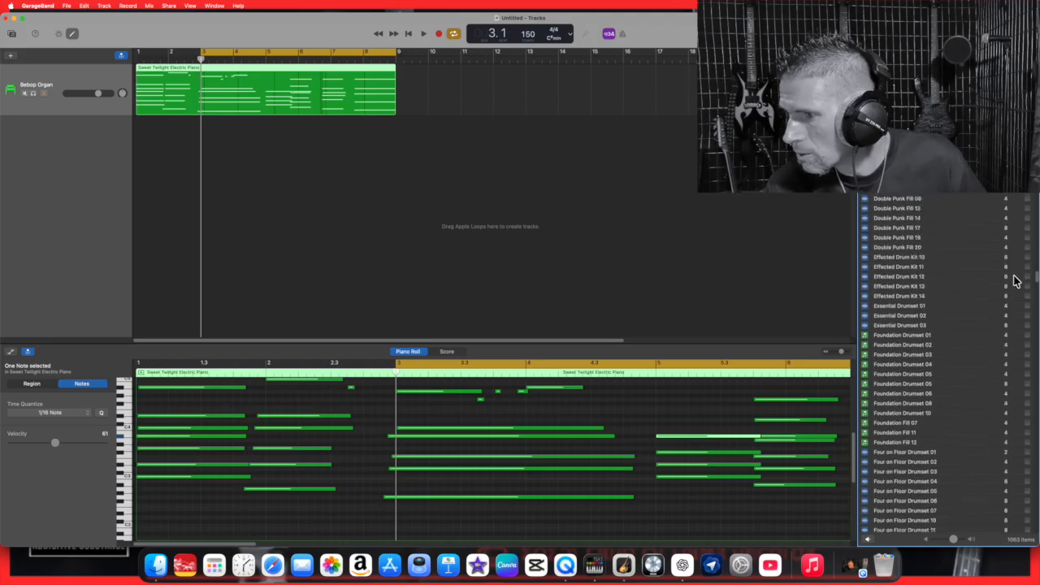
scroll(1019, 300, down, 15)
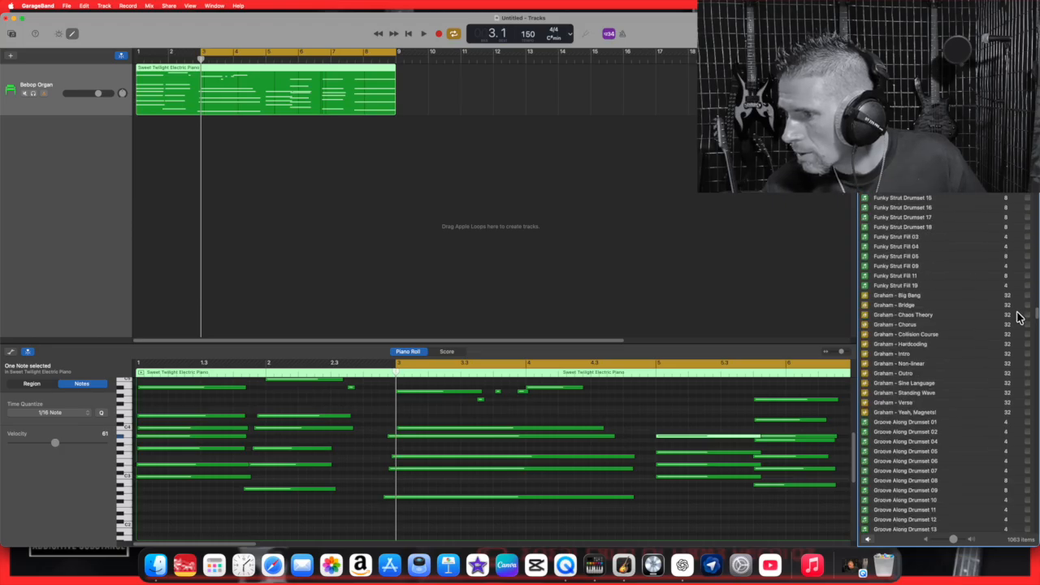
click(899, 286)
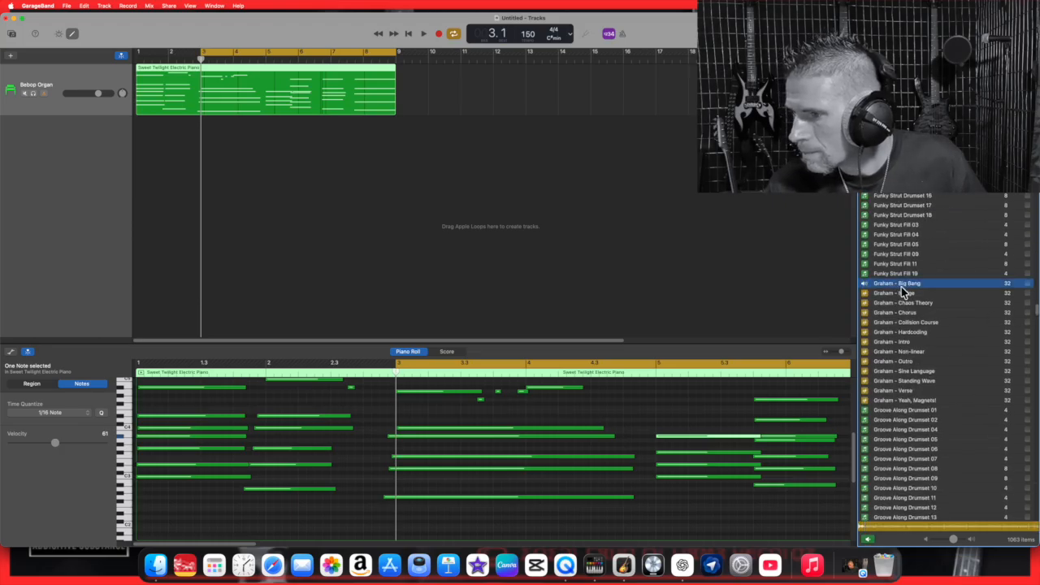
click(902, 292)
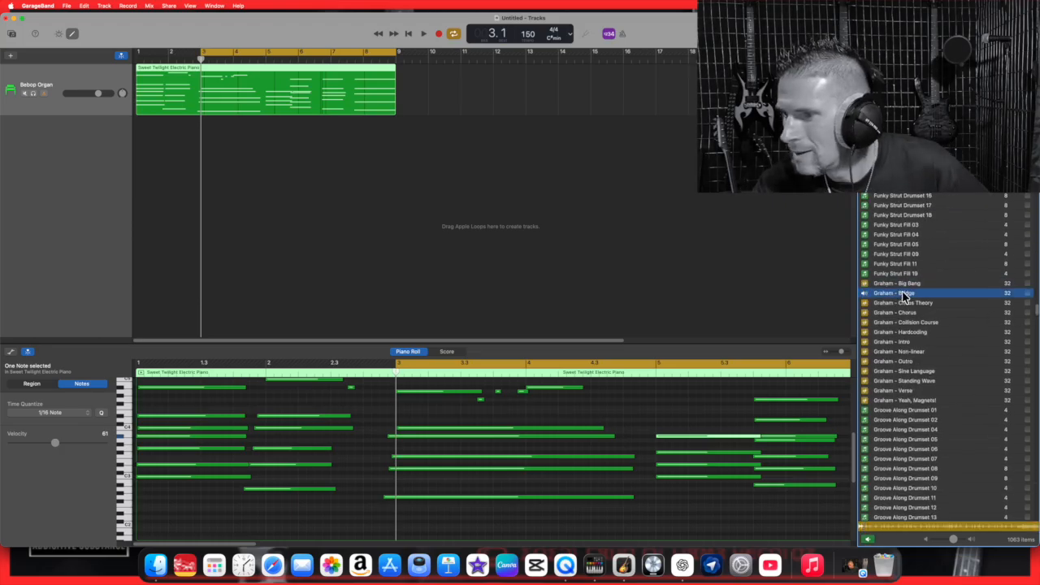
click(901, 284)
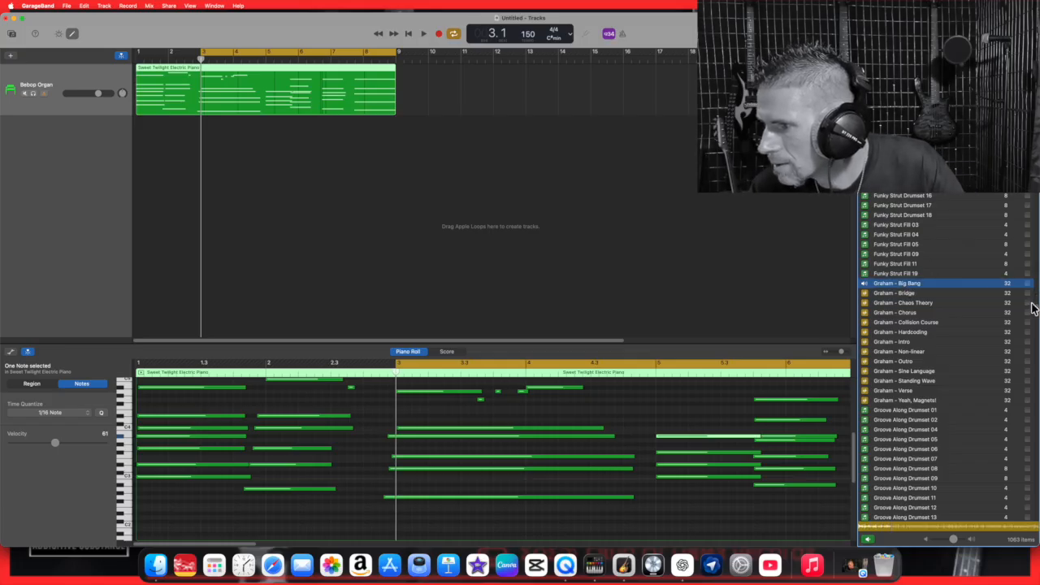
Preview Anders - 11th Hour, add it at bar 1 on a new track below Bebop Organ, and play both tracks together.
drag(1036, 310, 1030, 205)
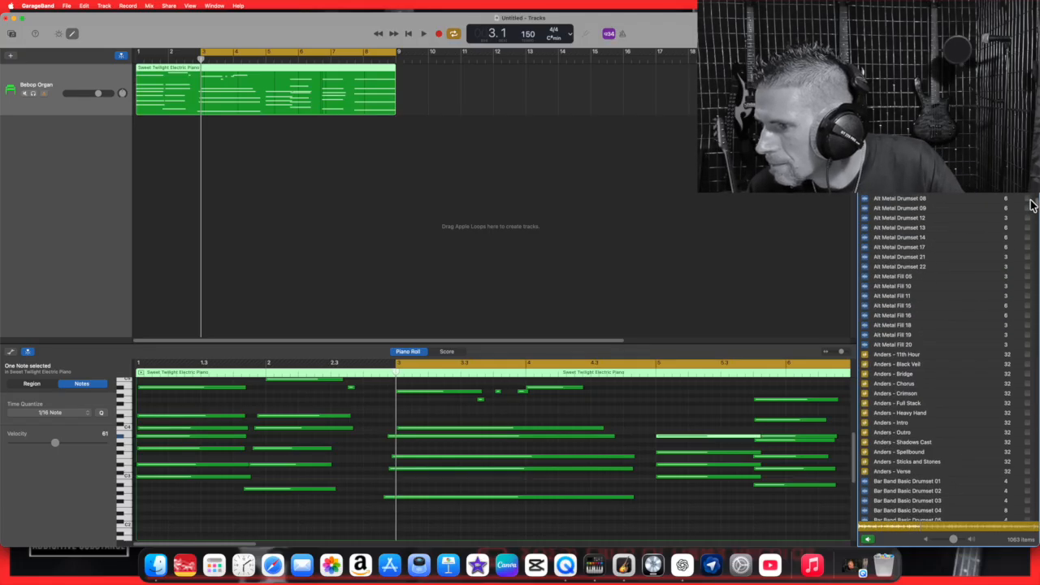
click(895, 354)
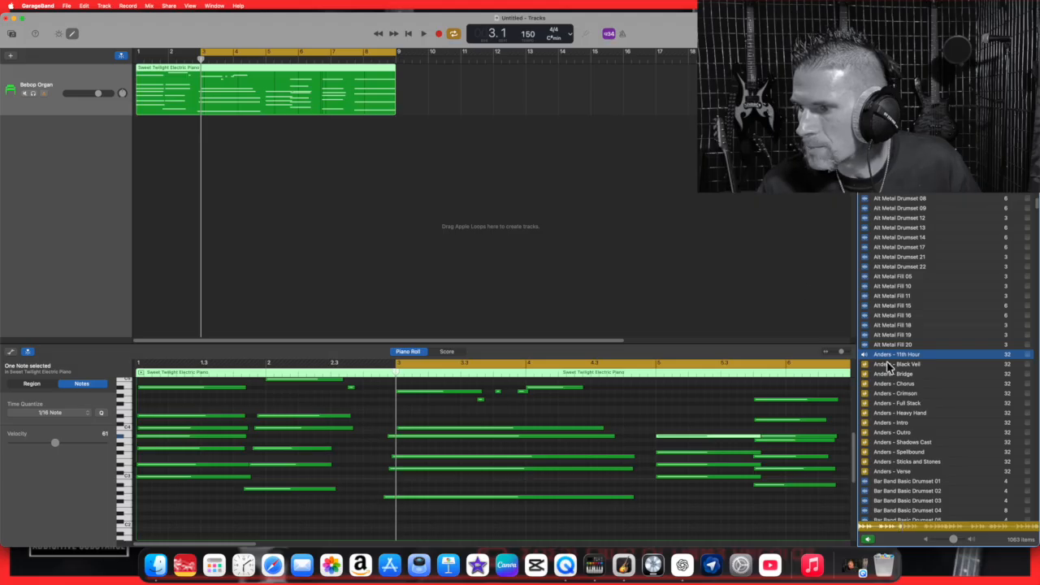
click(886, 357)
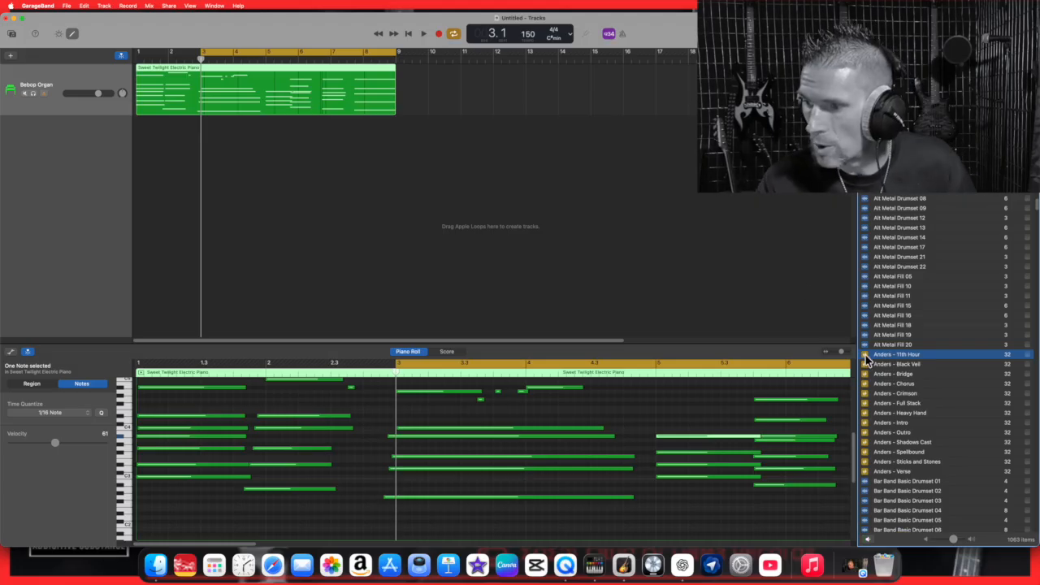
drag(869, 362, 139, 174)
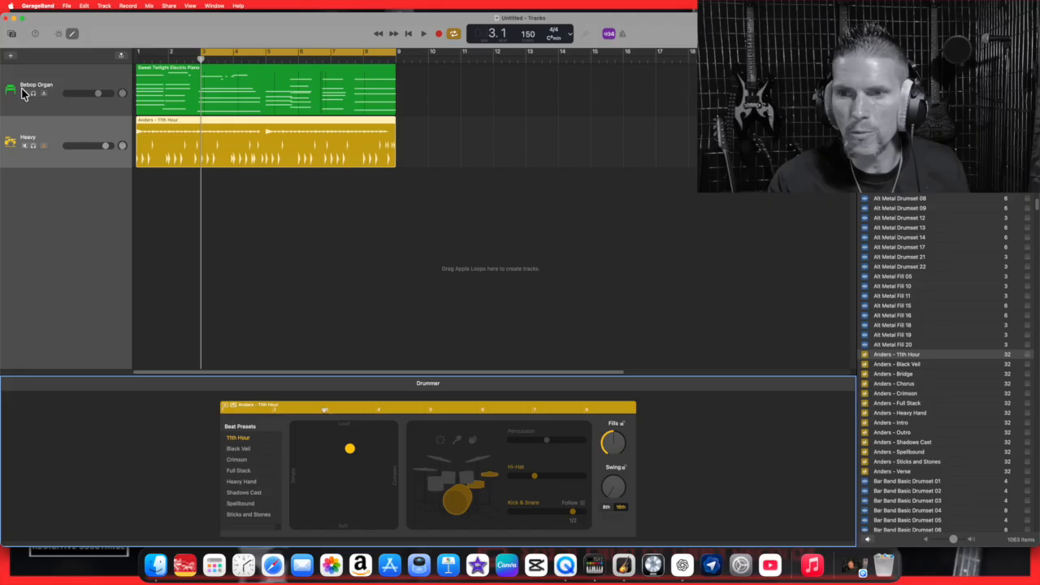
click(423, 33)
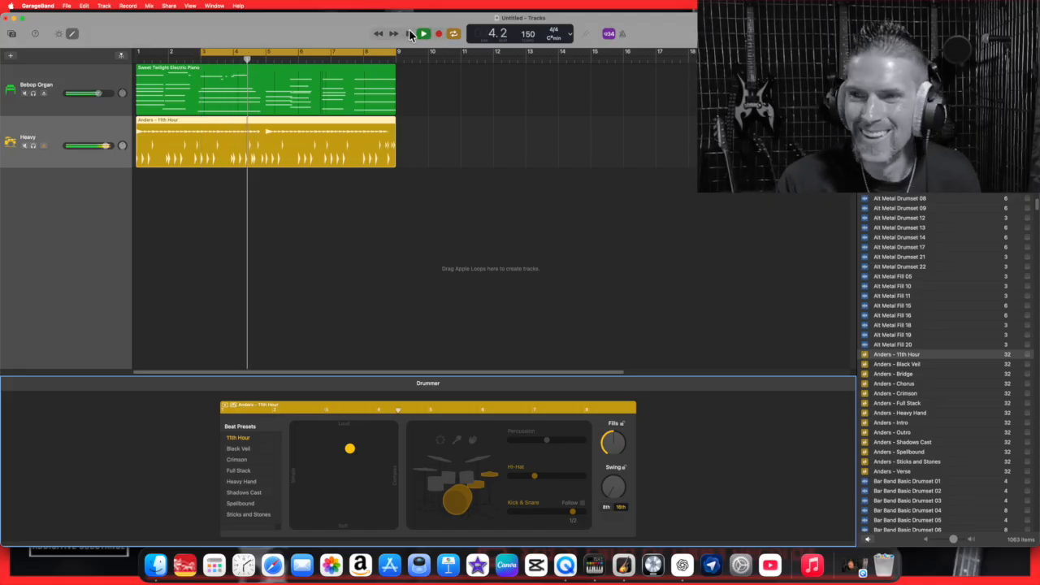
Mute the Bebop Organ track and play the drums alone with the cycle range extended back to bar 1.
click(409, 35)
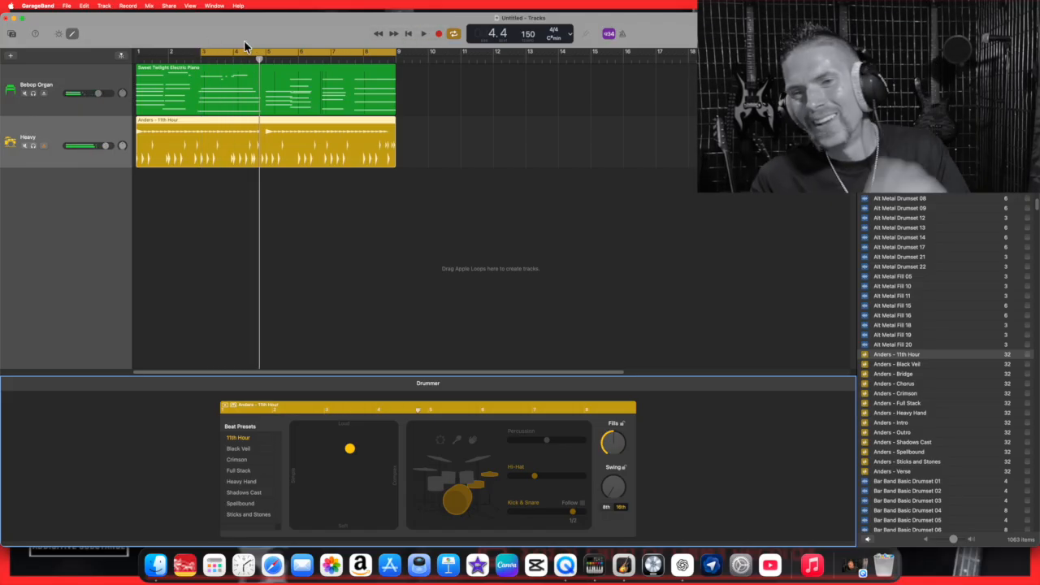
click(25, 93)
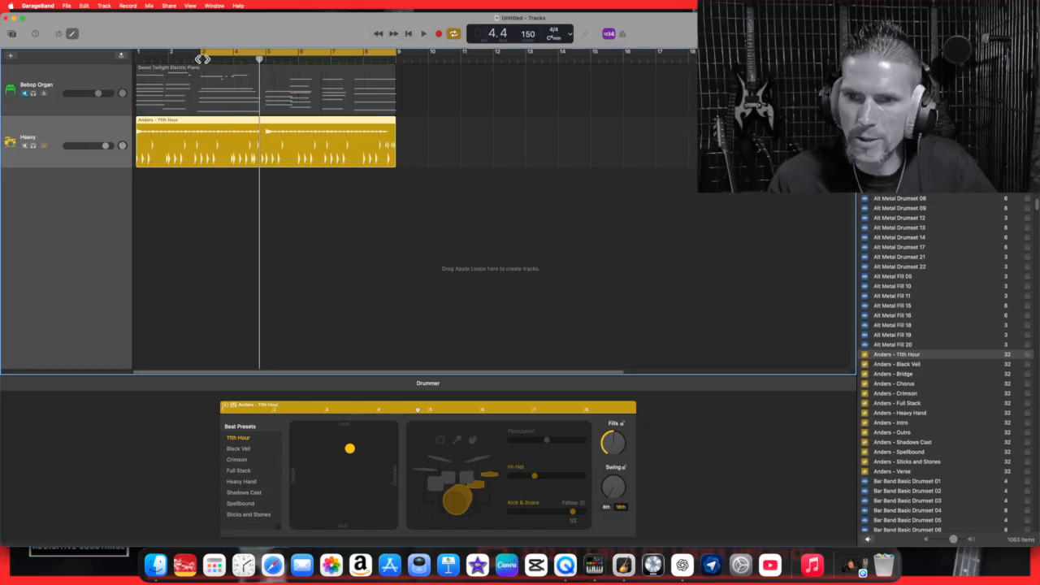
drag(199, 53, 136, 54)
click(423, 35)
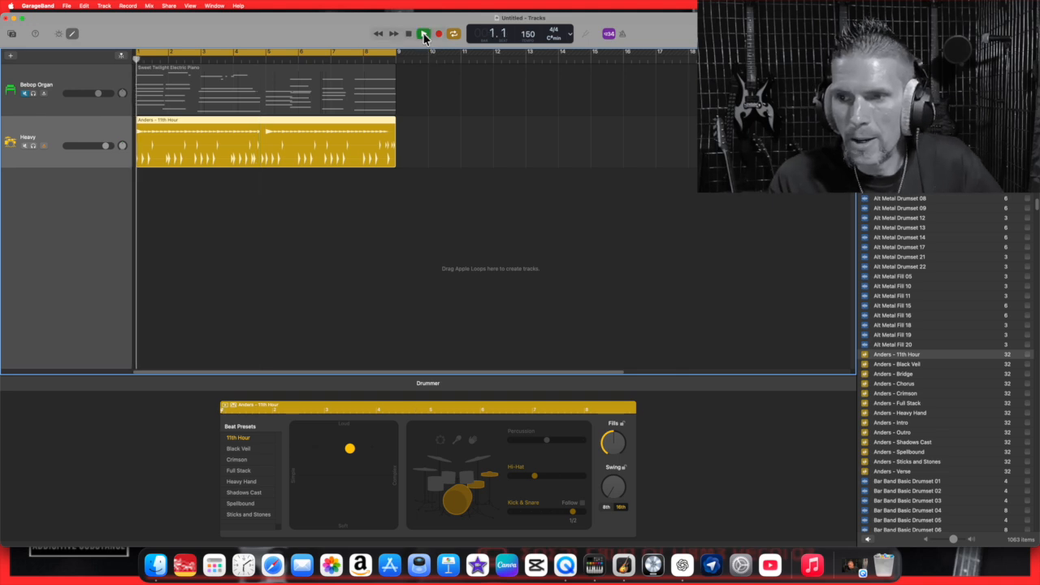
click(409, 35)
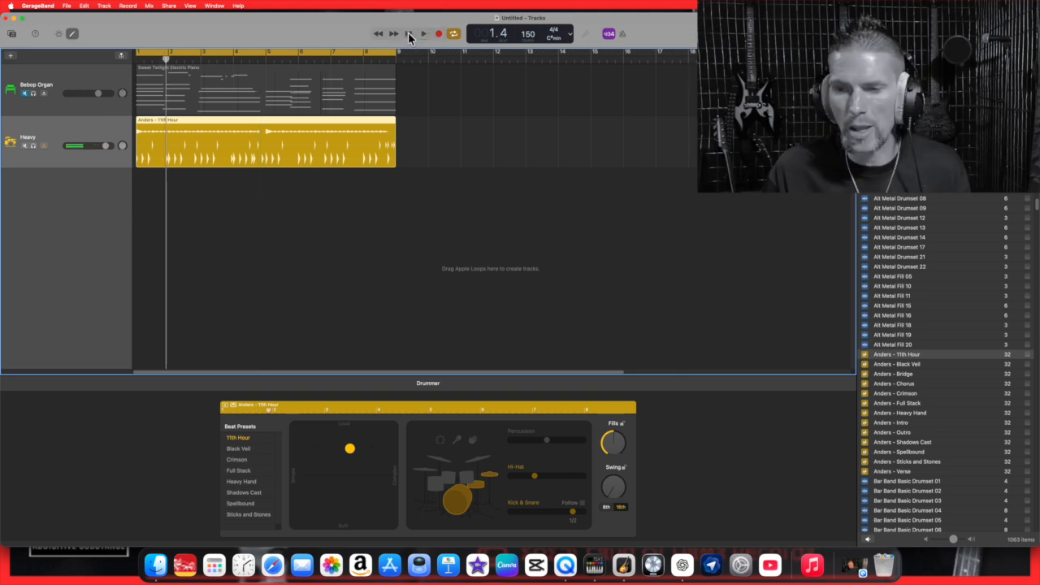
Create a new Drummer track below the existing Heavy track.
click(11, 55)
click(481, 249)
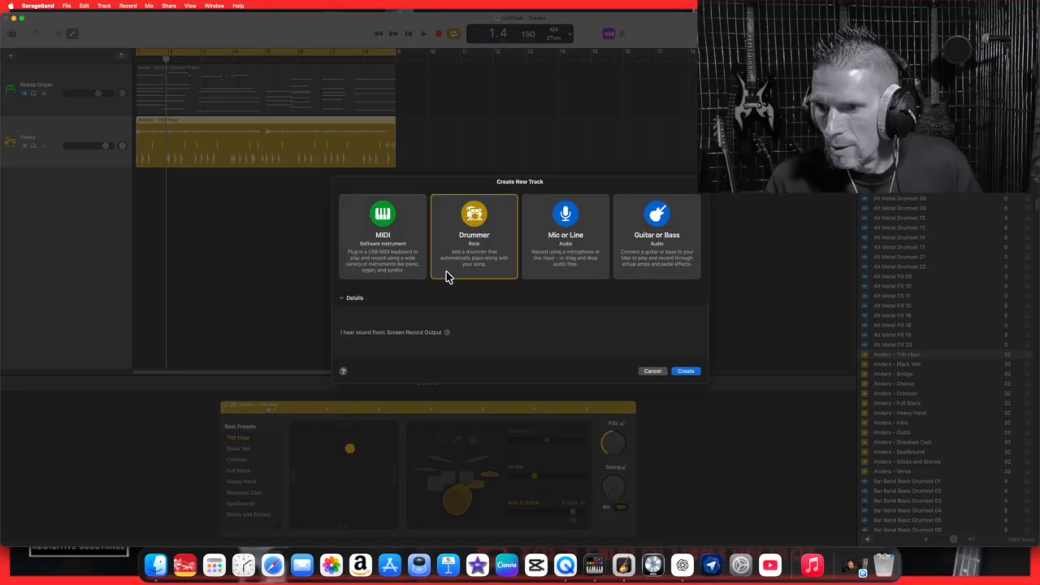
click(342, 298)
click(342, 301)
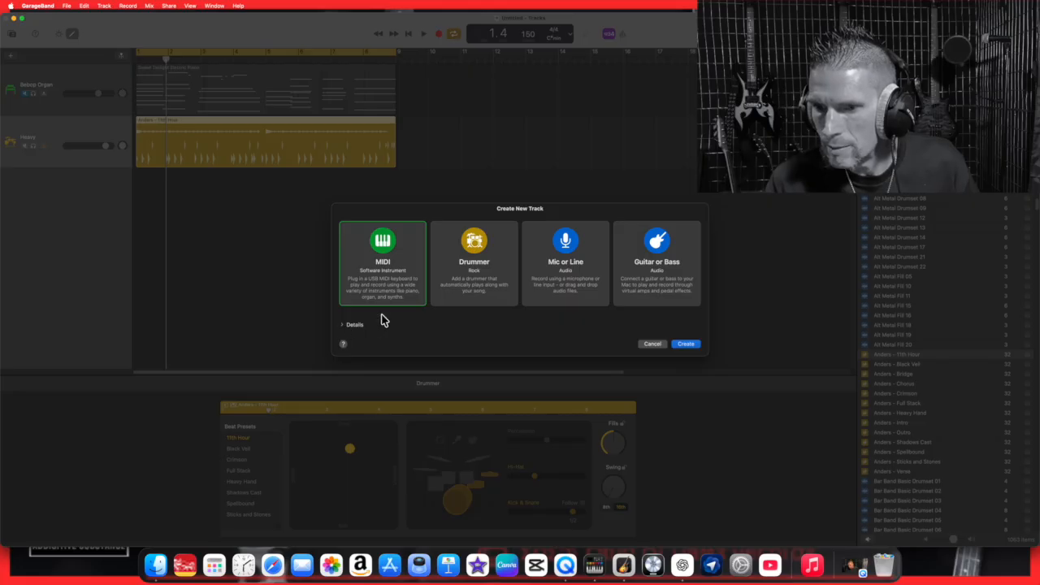
click(342, 325)
click(449, 245)
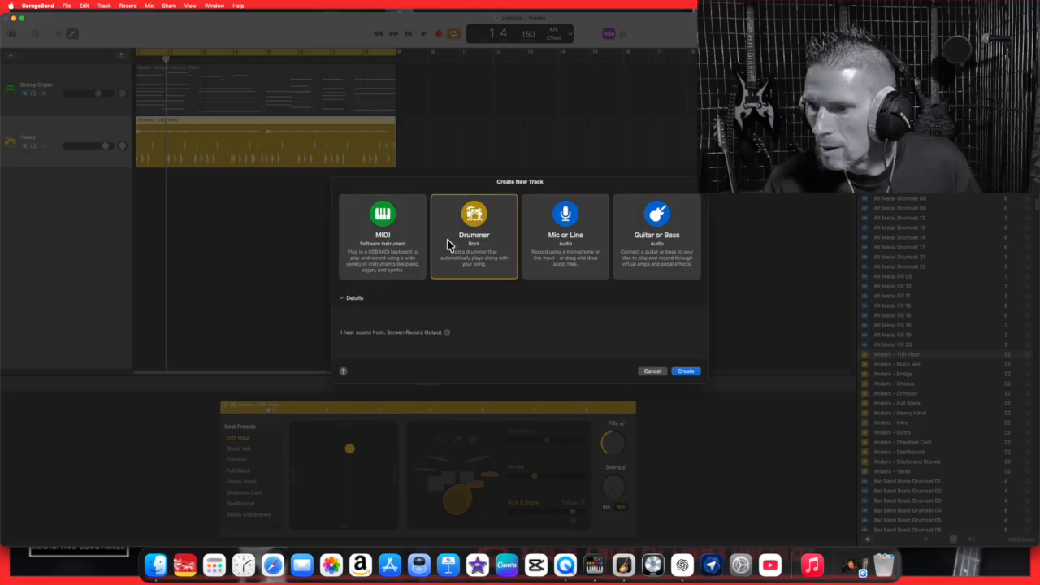
click(685, 371)
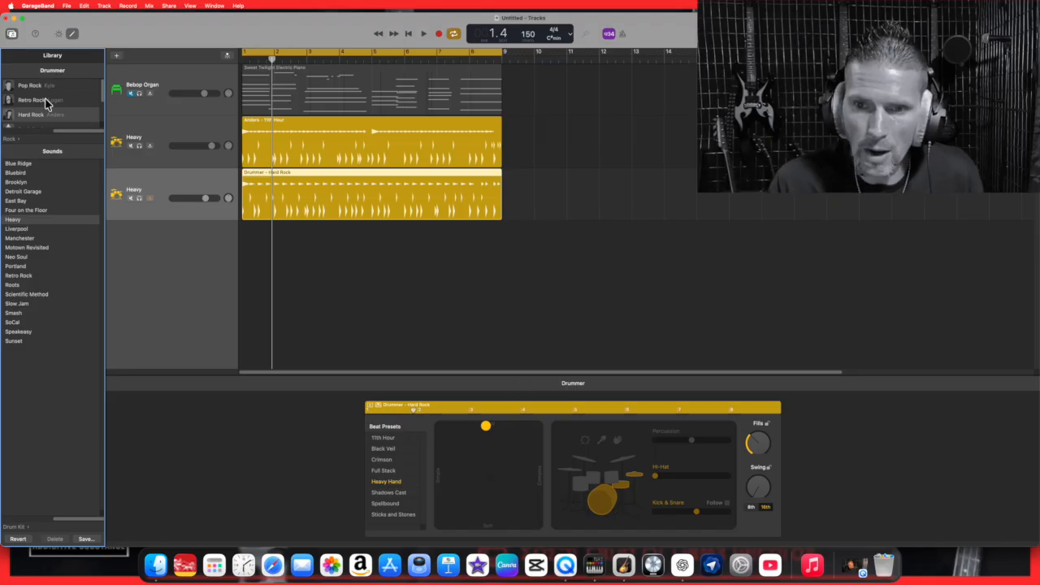
Browse the rock drummers and switch the new track's drummer to Retro Rock.
scroll(46, 102, down, 3)
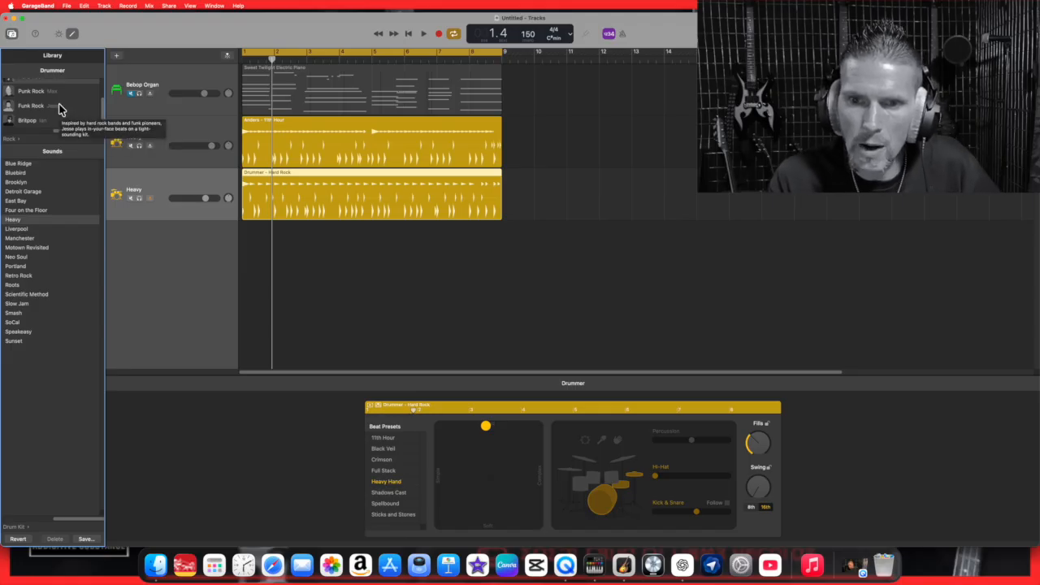
scroll(59, 109, up, 2)
scroll(59, 107, up, 1)
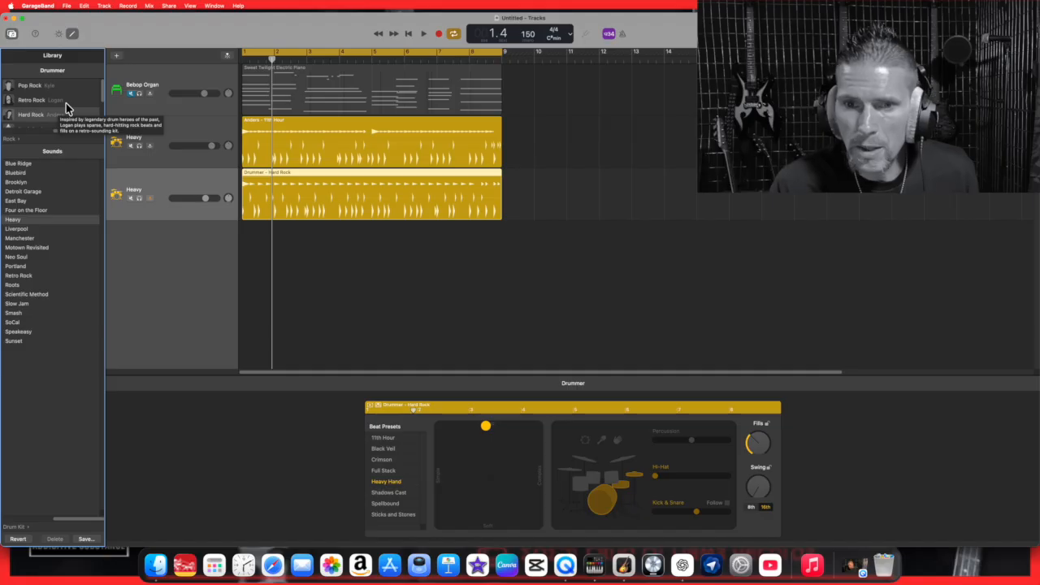
click(67, 100)
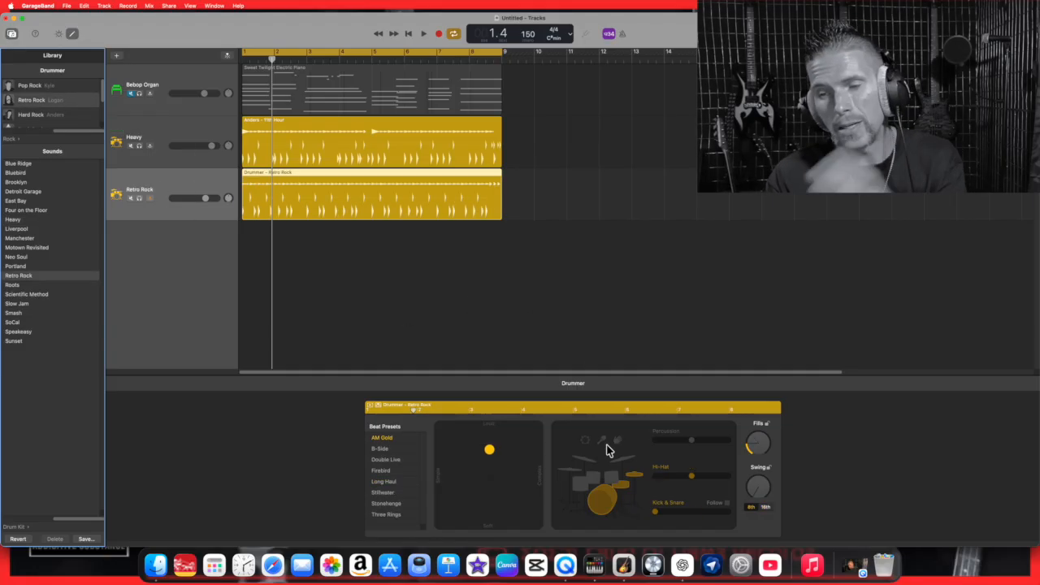
Mute the Retro Rock drummer track and delete it together with its region.
click(132, 198)
right_click(192, 180)
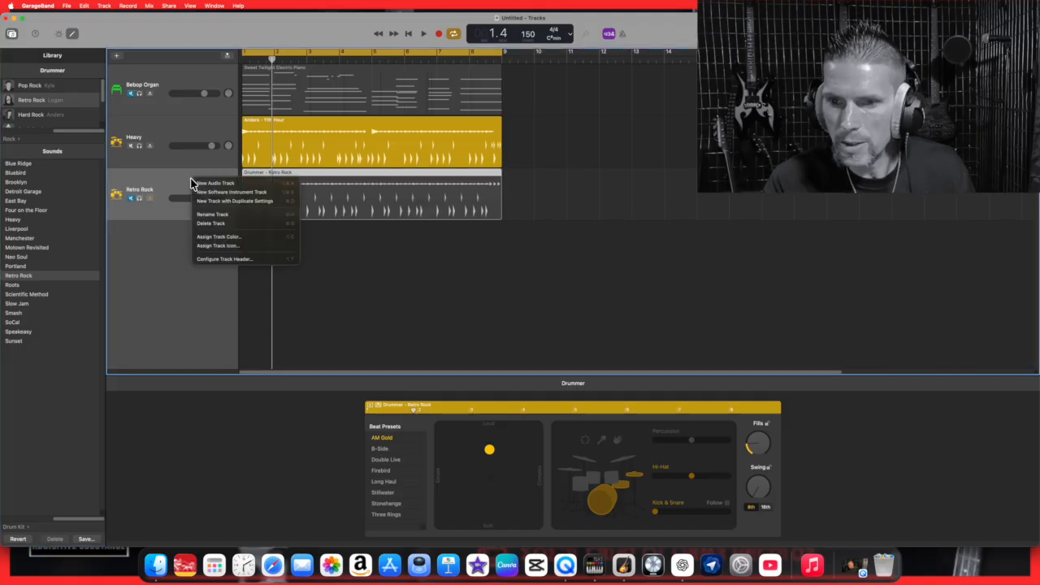
click(213, 222)
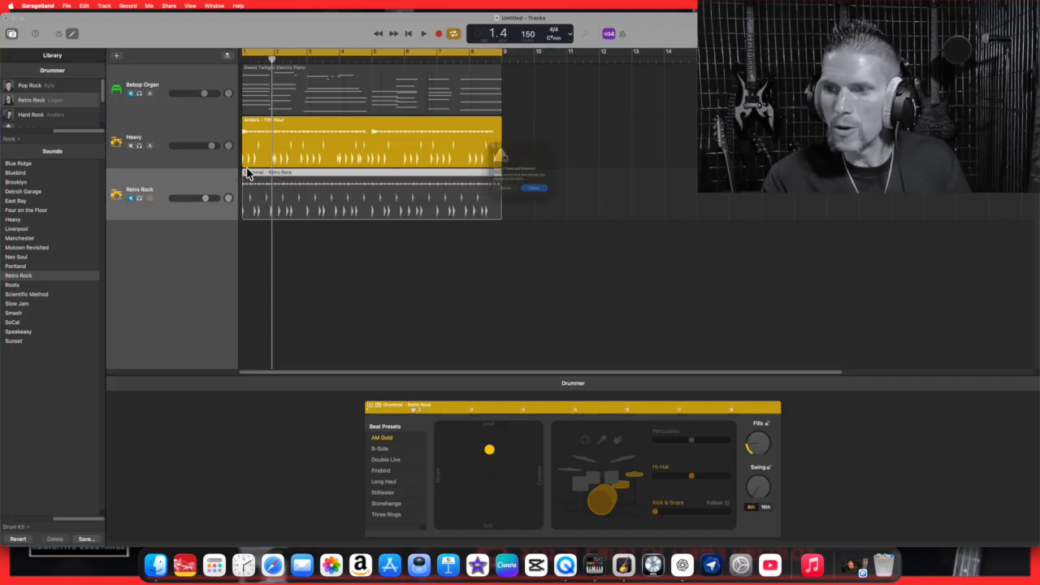
click(550, 204)
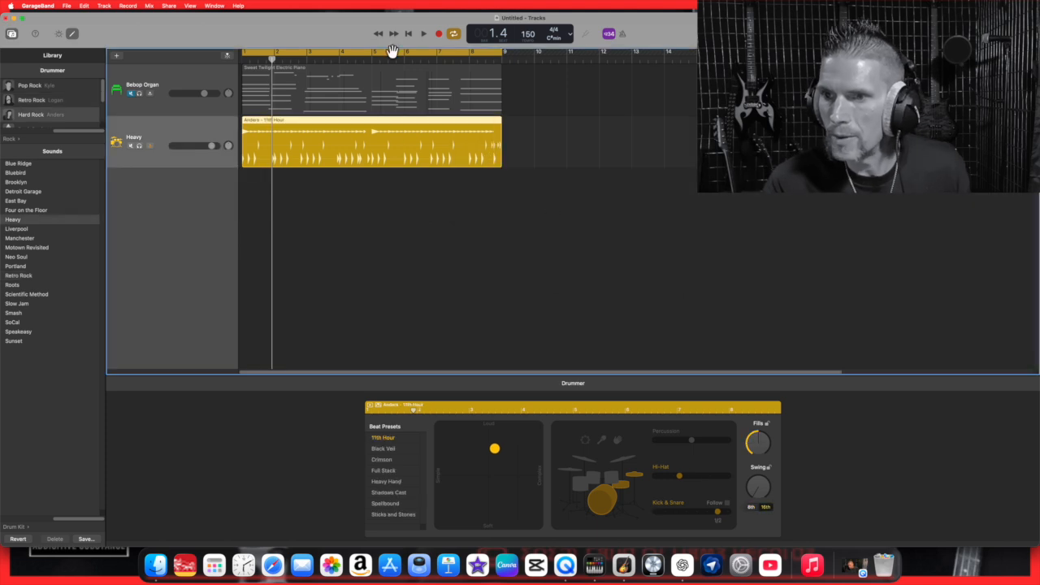
Play the drum region and shift its beat toward simple and soft, finishing at a fairly loud, slightly complex setting.
click(423, 34)
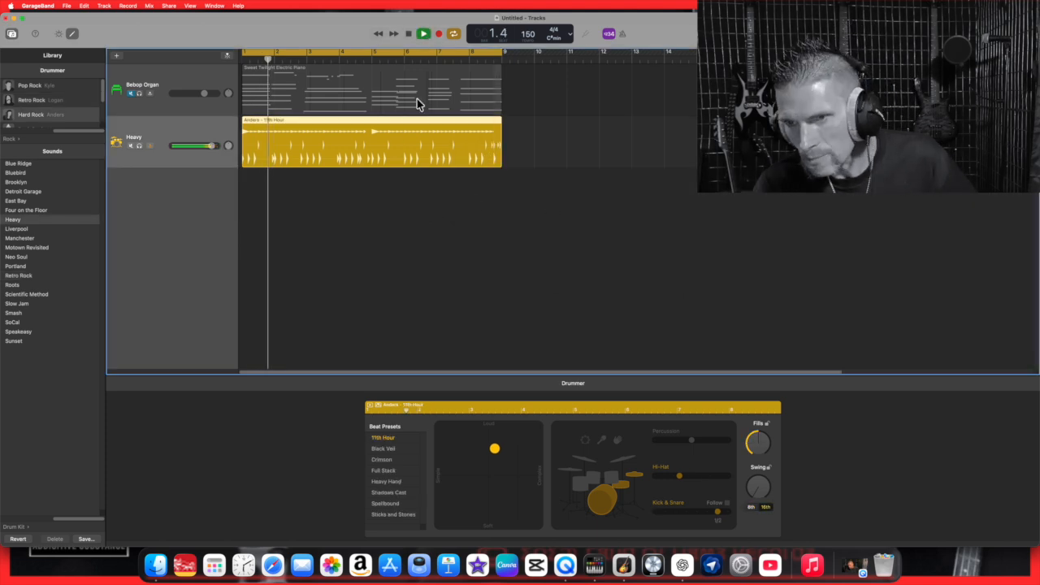
click(409, 33)
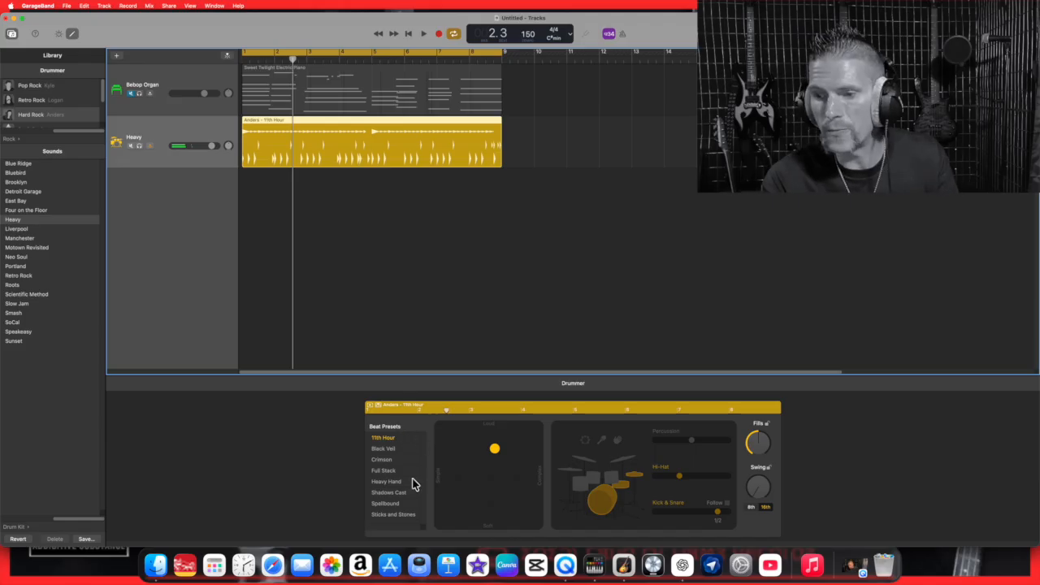
key(space)
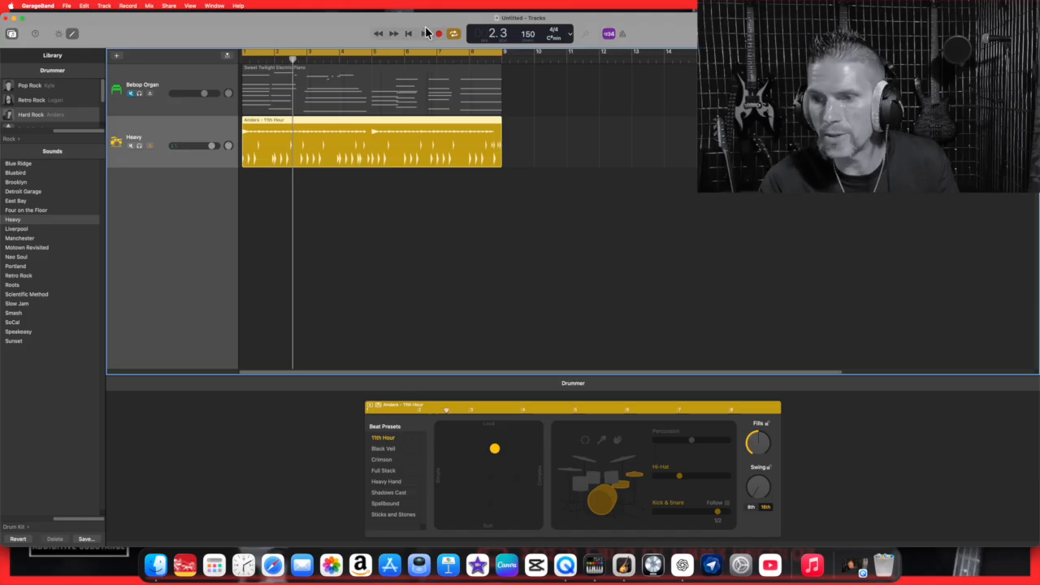
drag(494, 448, 458, 492)
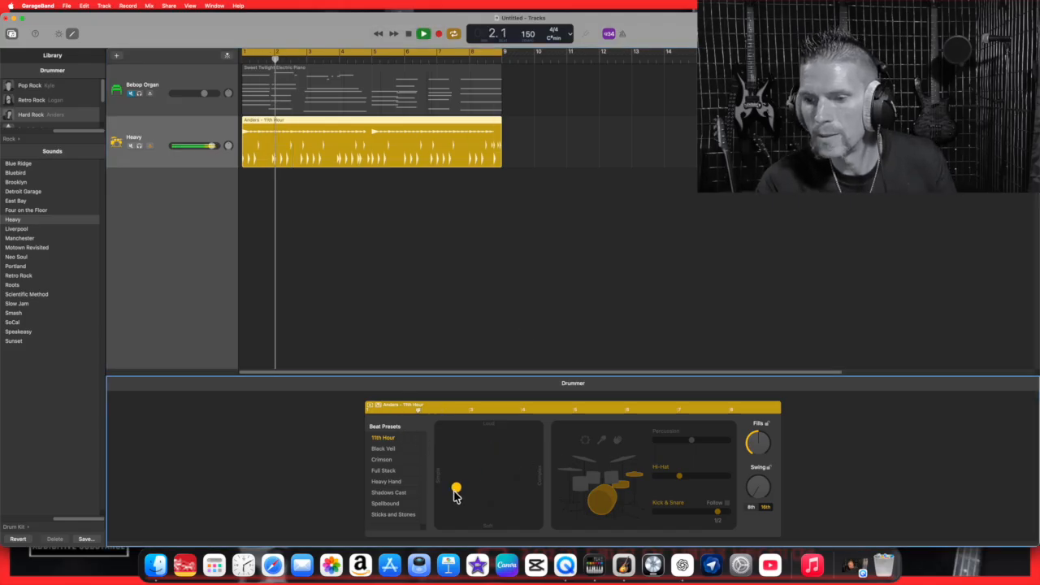
drag(459, 494, 506, 453)
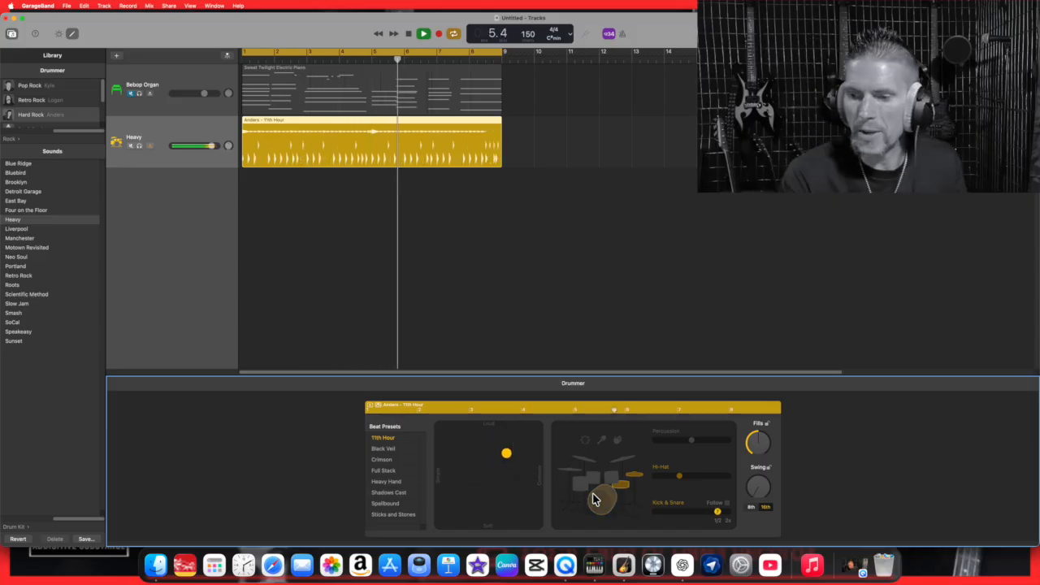
Toggle the kick drum and try the cymbals, toms and a percussion instrument in the drum pattern.
click(604, 501)
click(603, 502)
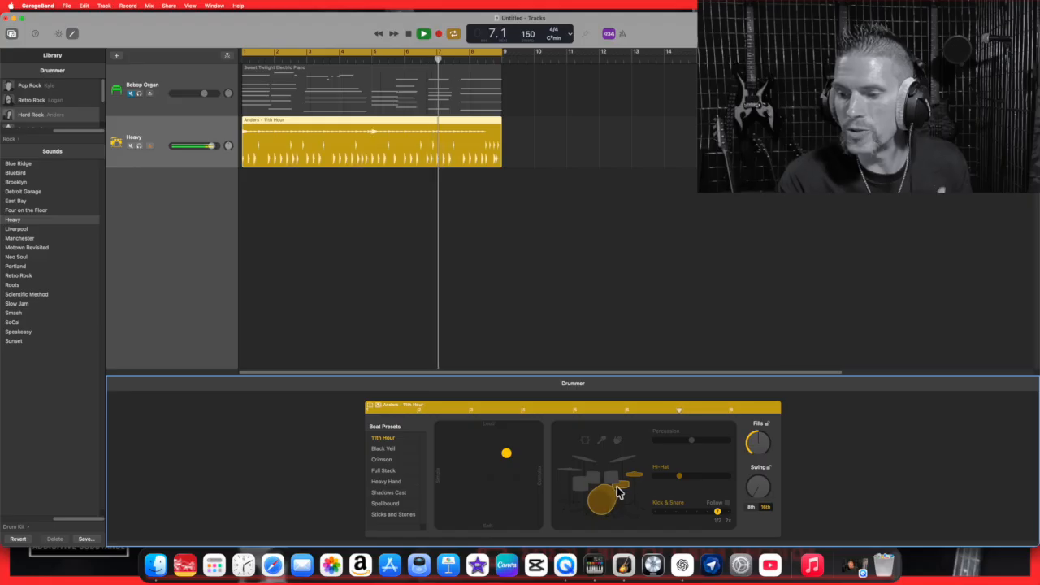
click(624, 460)
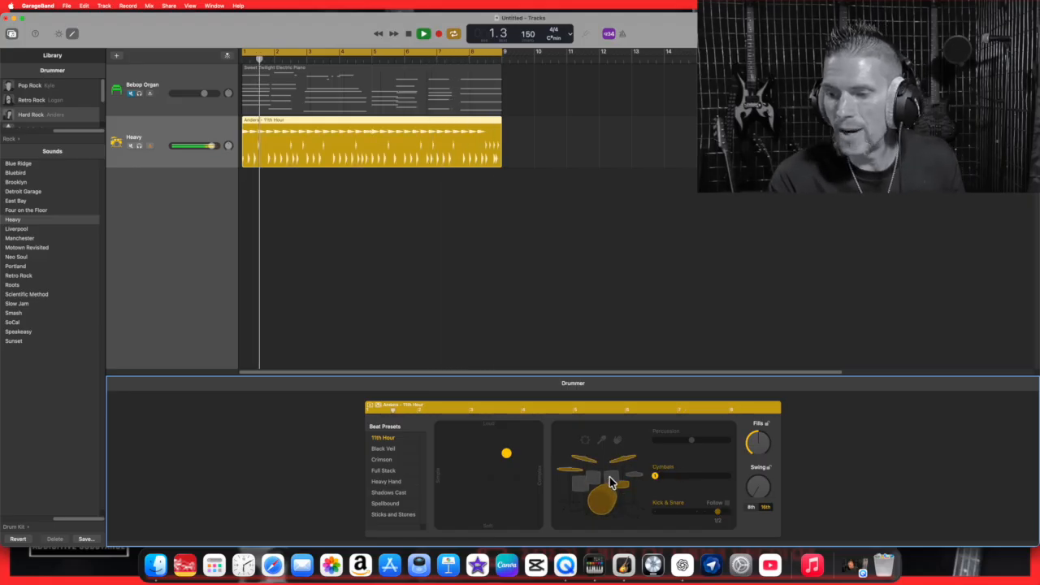
click(609, 478)
click(405, 32)
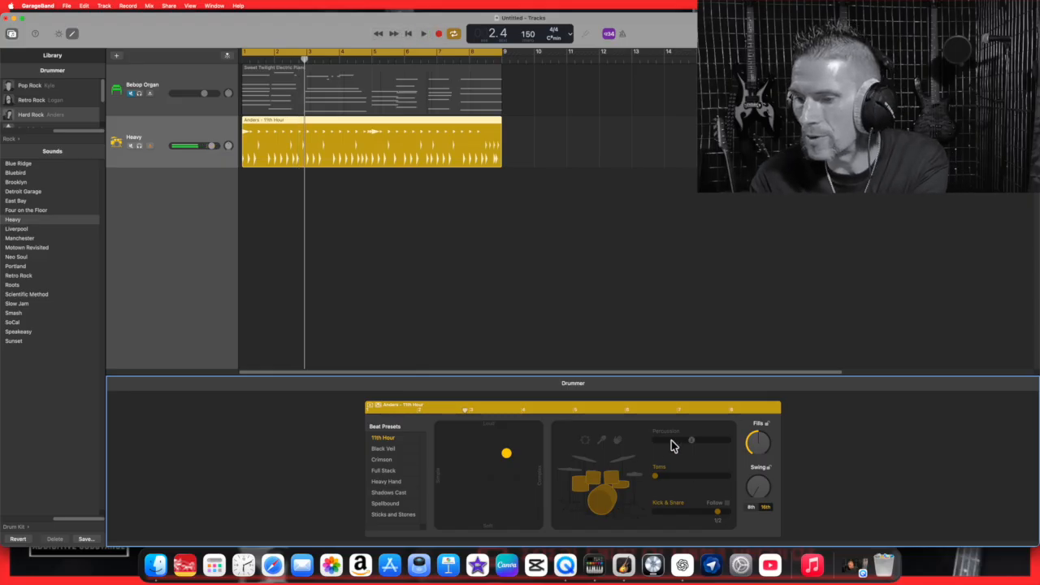
click(603, 441)
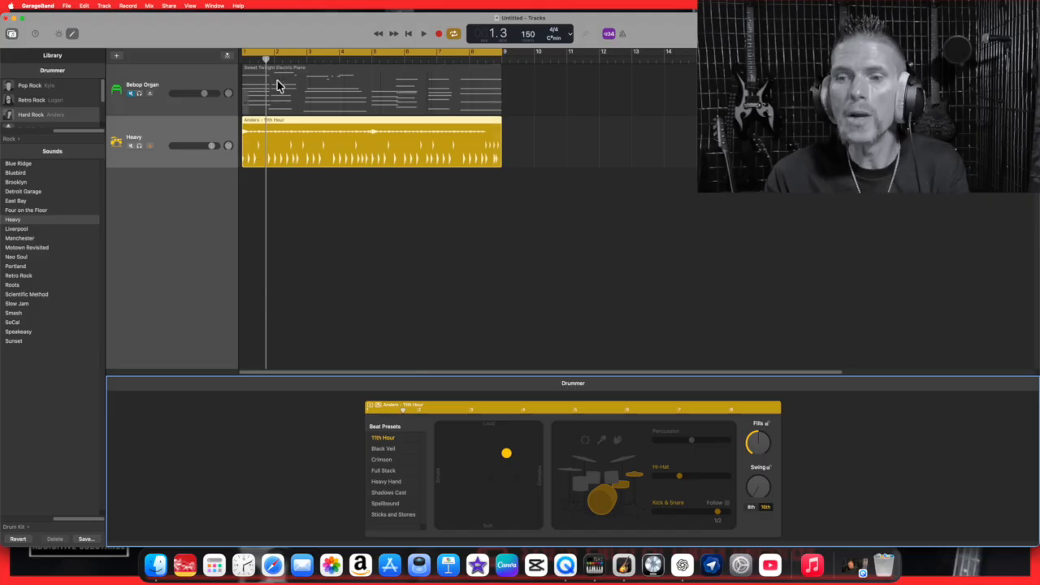
Add two more eight-bar drummer regions on the Heavy track from bar 9 and select the Anders - 11th Hour region.
click(506, 143)
click(766, 143)
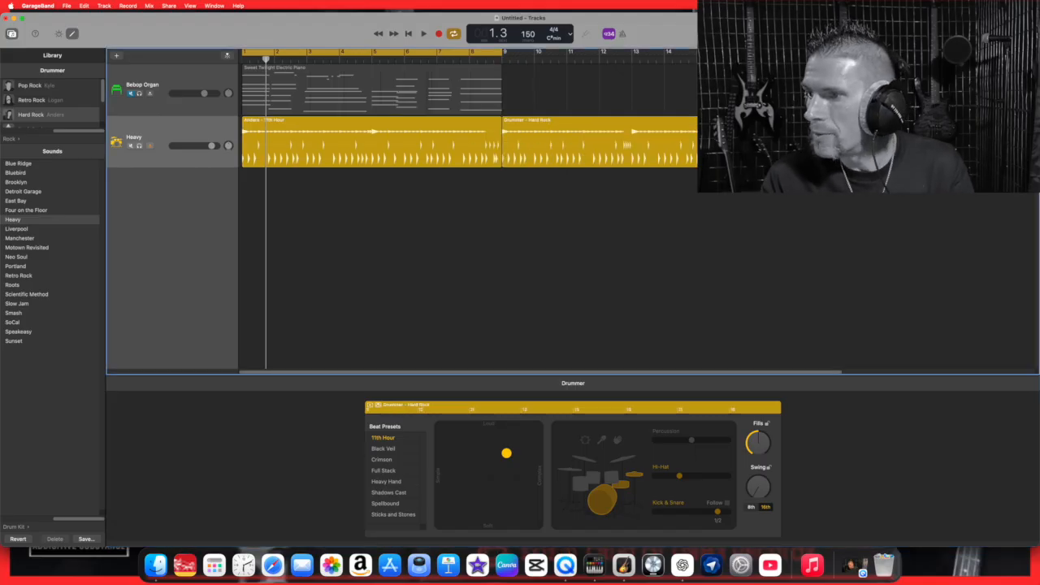
click(460, 124)
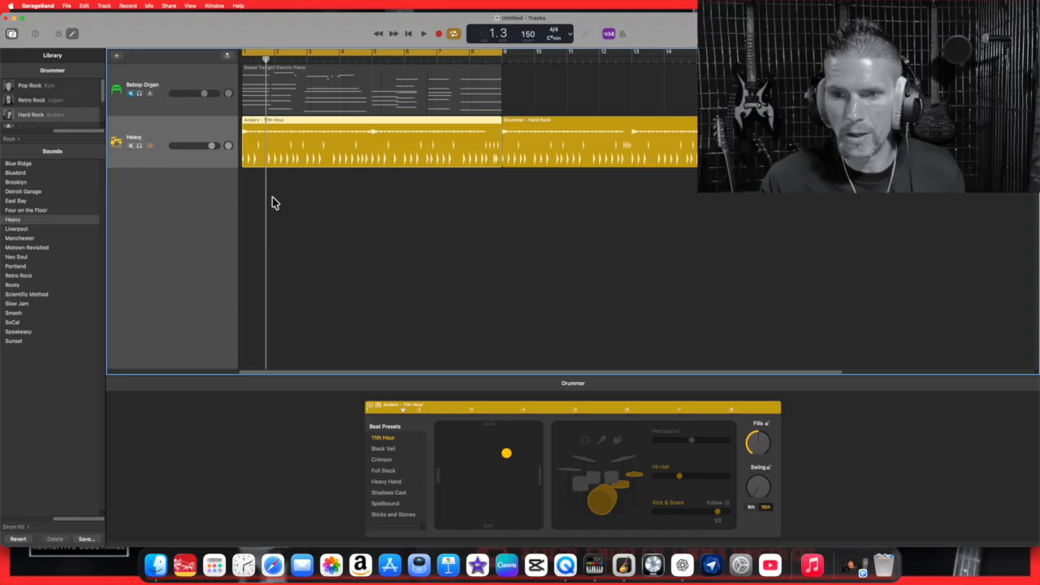
right_click(307, 124)
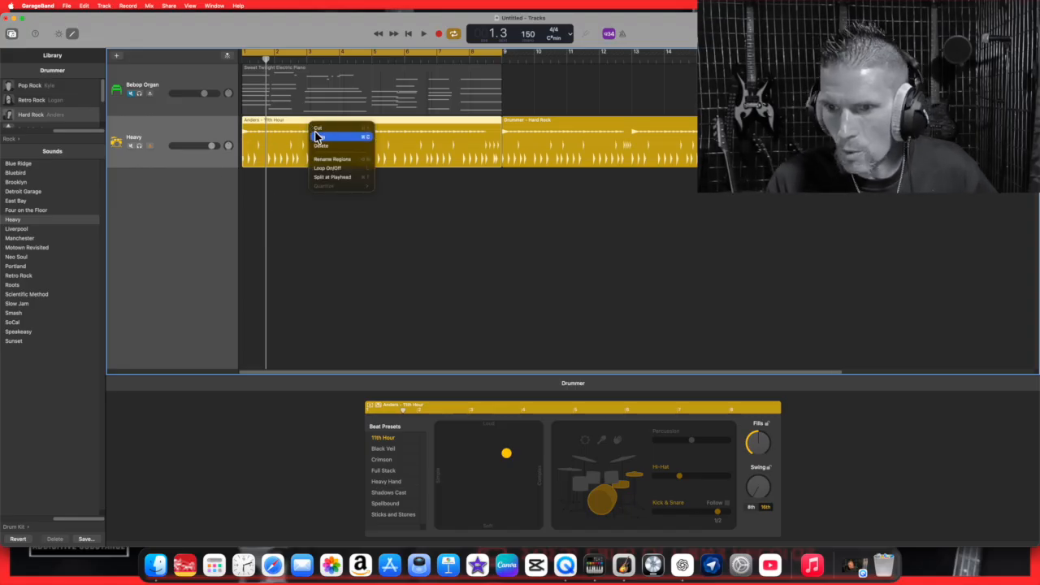
click(137, 157)
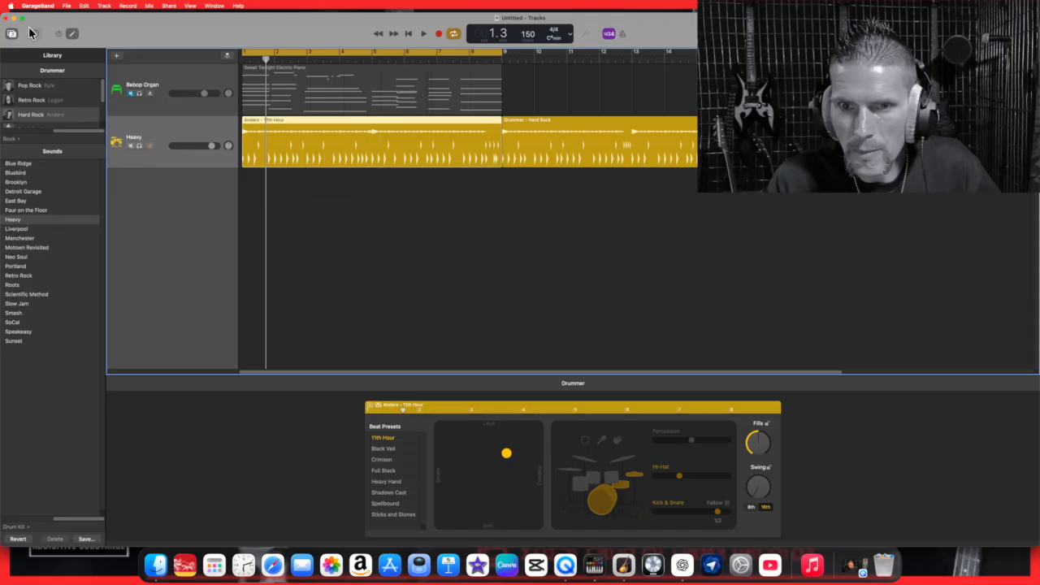
Create a software instrument track and assign it the Heavy drum kit sound.
click(117, 56)
click(387, 205)
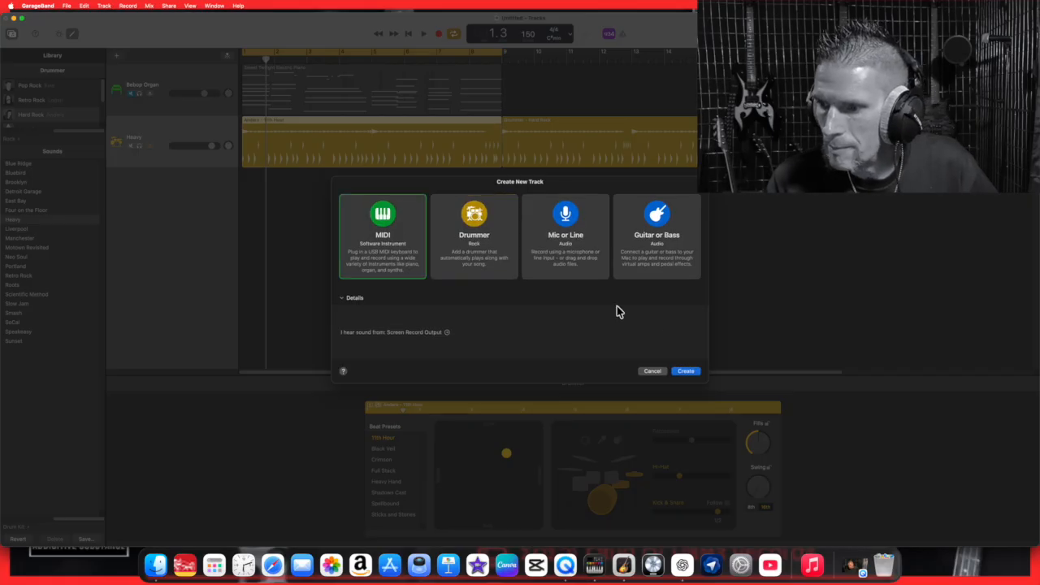
click(691, 372)
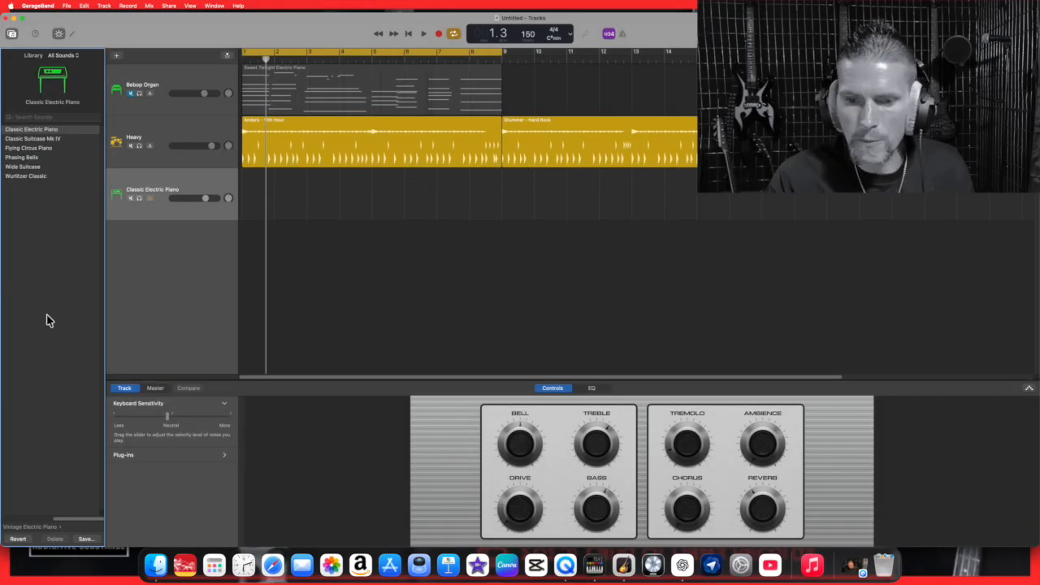
drag(83, 520, 35, 475)
click(21, 138)
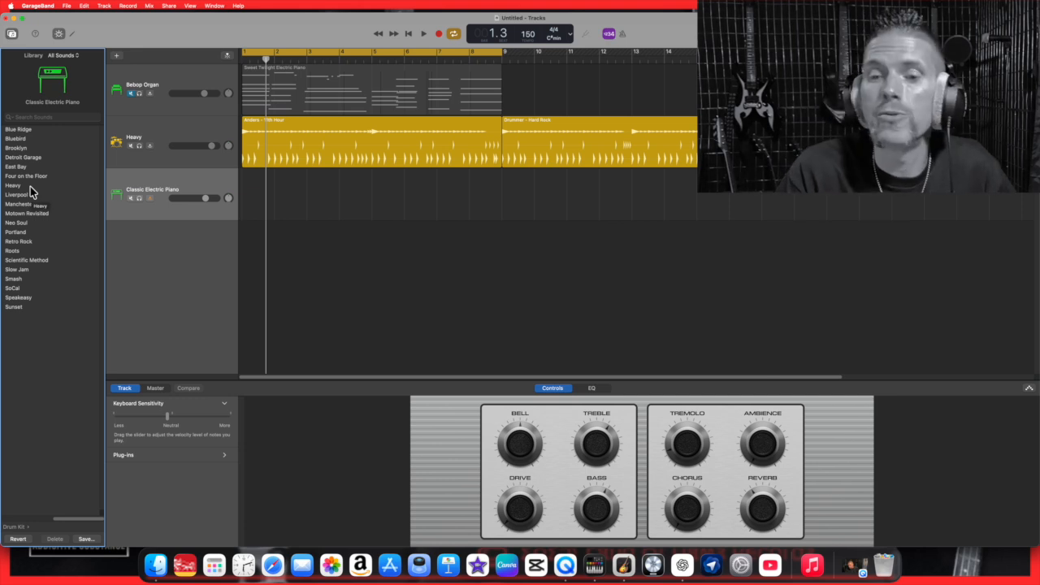
click(26, 188)
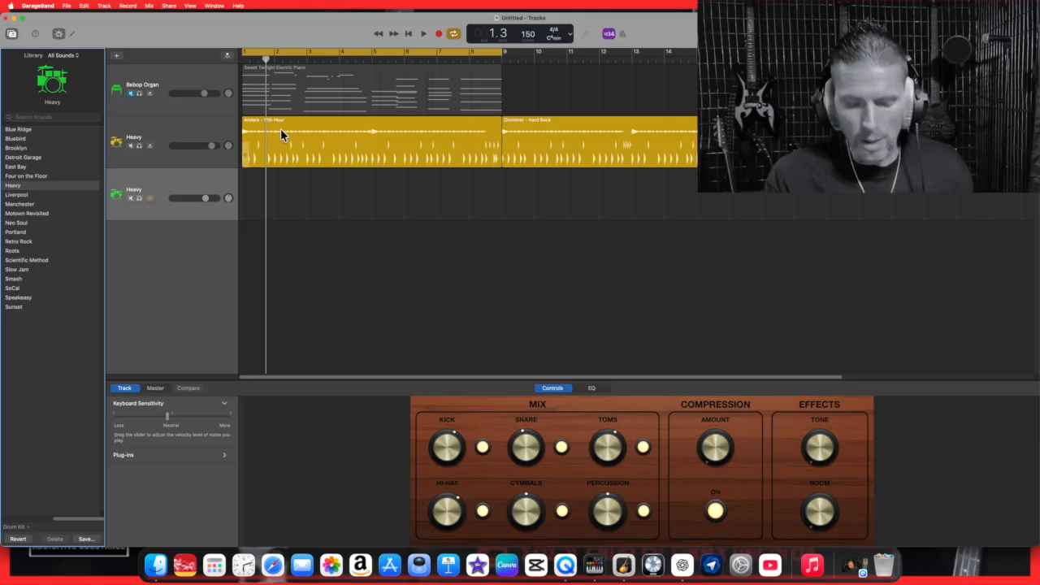
Copy the Anders - 11th Hour region, place the playhead at bar 1 and select the new drum kit track.
right_click(309, 126)
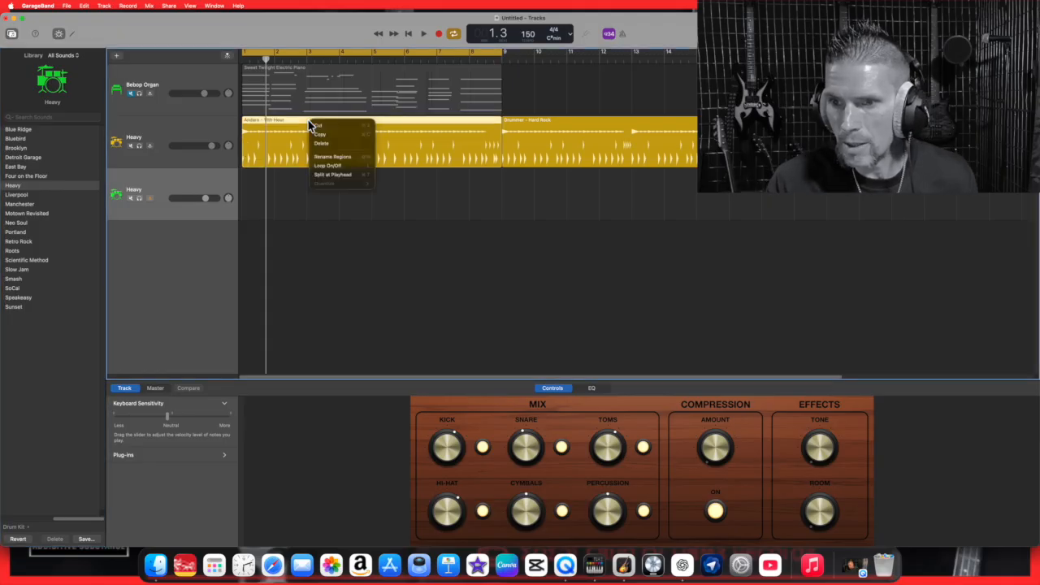
click(319, 139)
click(242, 61)
click(215, 178)
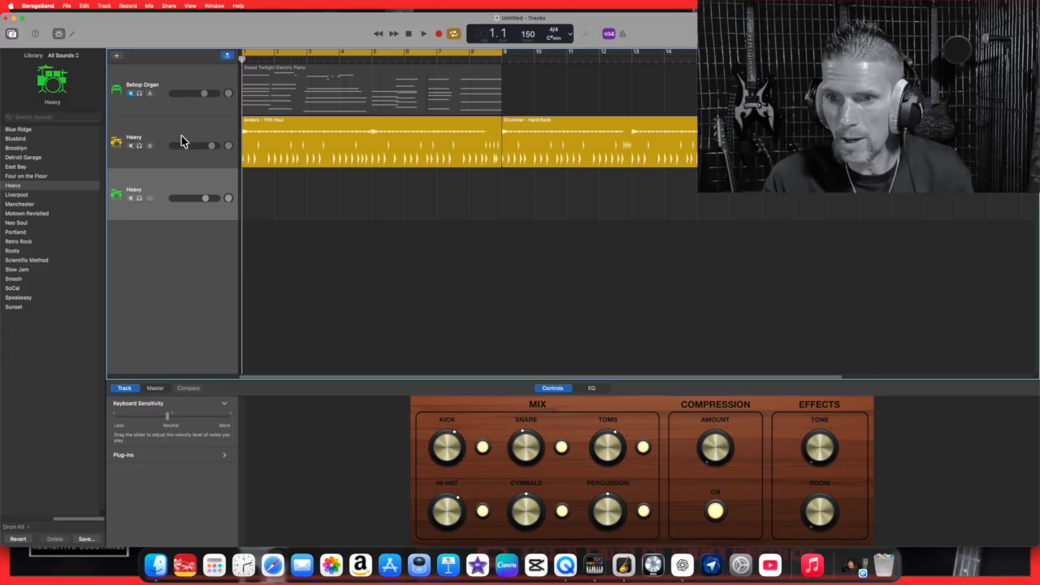
Copy all three drummer regions from the Heavy drummer track and paste them at bar 1 on the software instrument track.
click(204, 120)
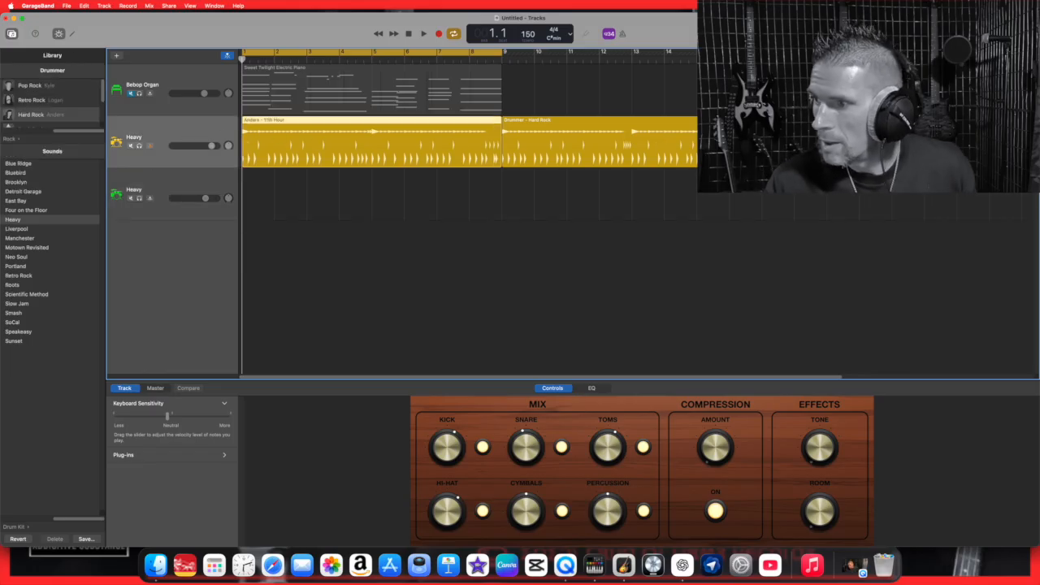
drag(411, 188, 732, 136)
right_click(390, 122)
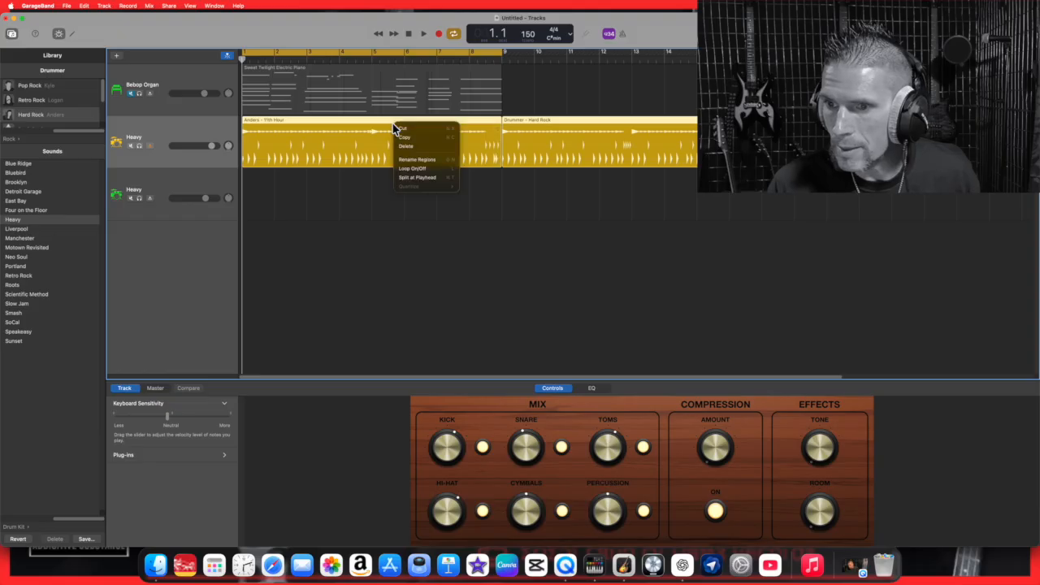
click(404, 137)
click(203, 182)
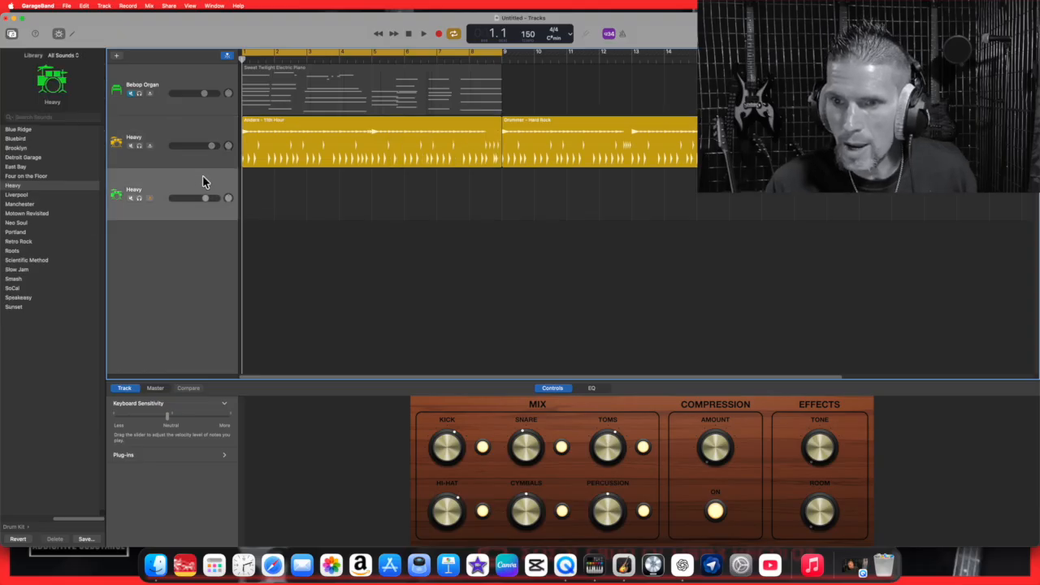
click(262, 57)
click(243, 59)
right_click(260, 192)
click(269, 205)
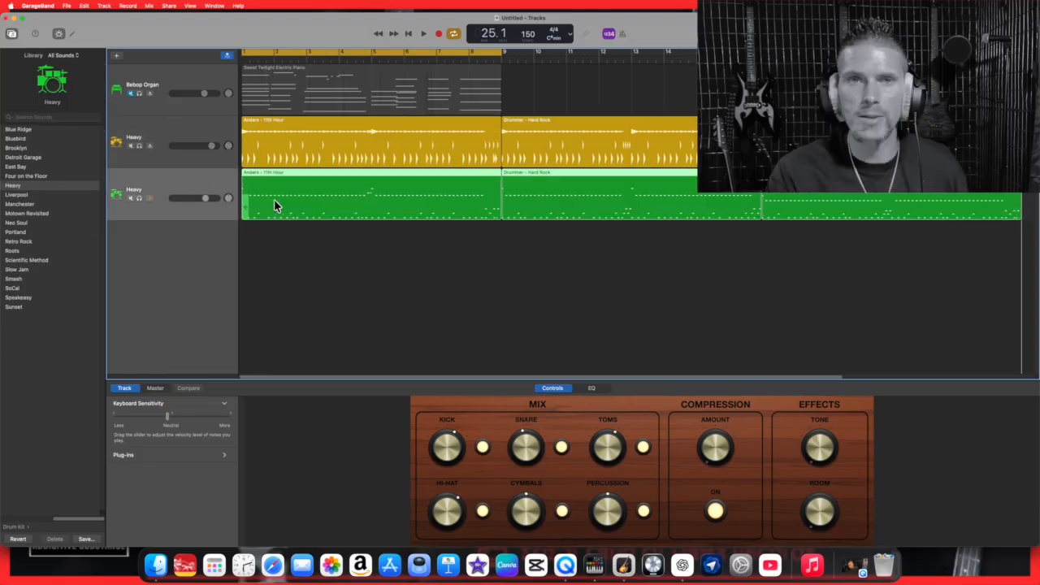